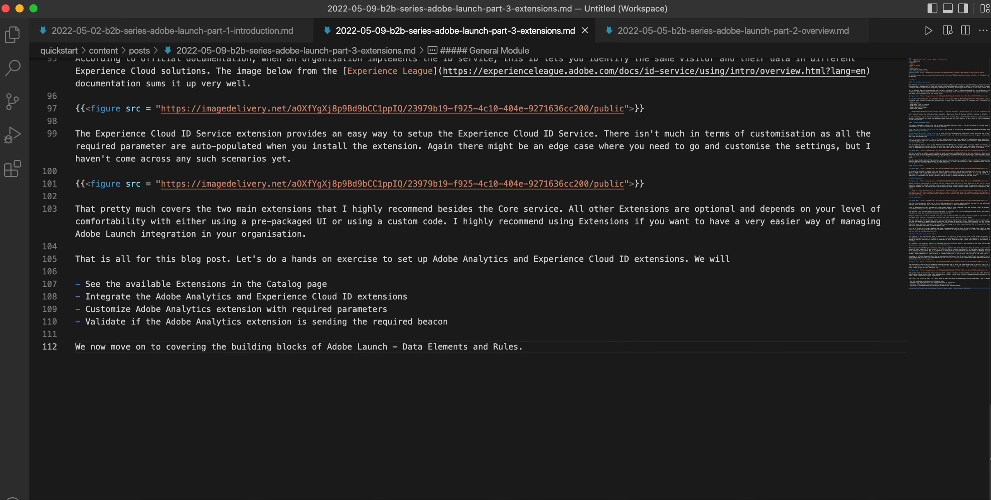
# Switch to the browser and open the property's installed extensions list.
pyautogui.press('super+Tab')
pyautogui.press('super+Tab')
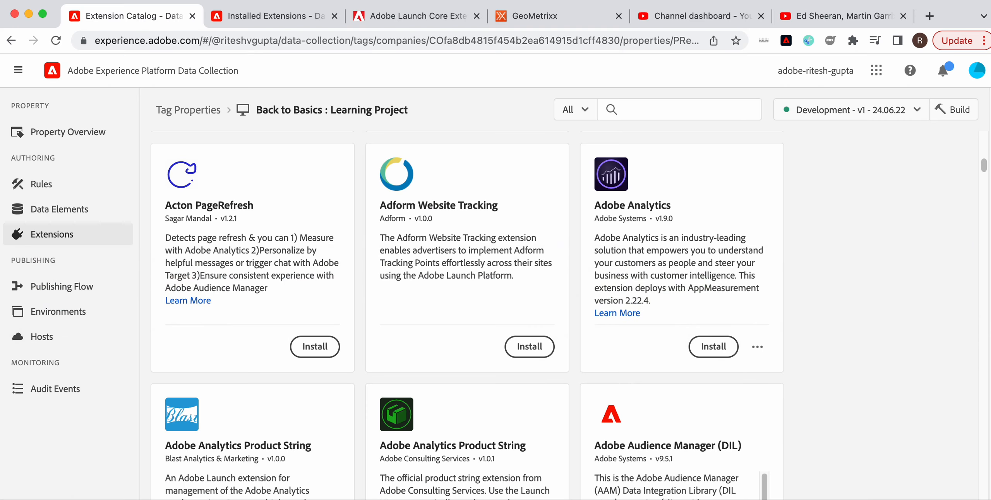
pyautogui.click(57, 241)
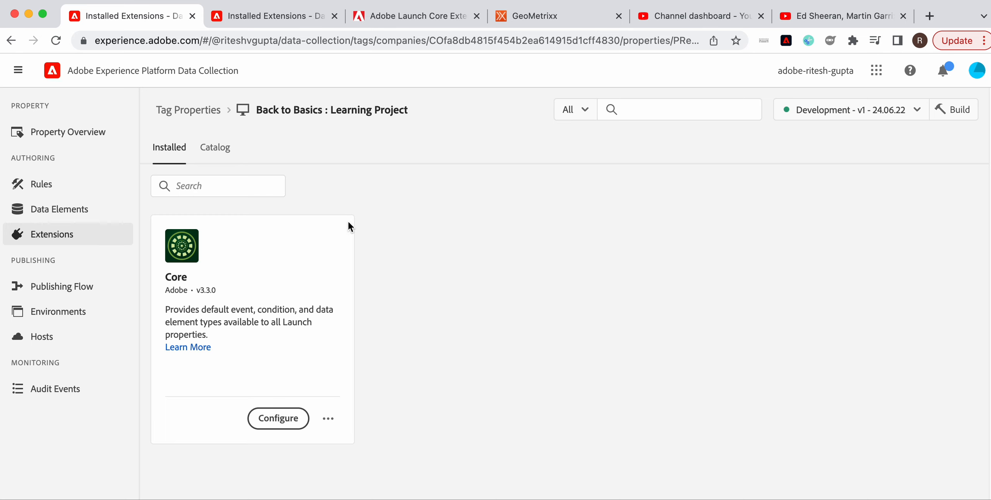
# Browse the extension catalog and start installing the Adobe Analytics extension.
pyautogui.click(218, 153)
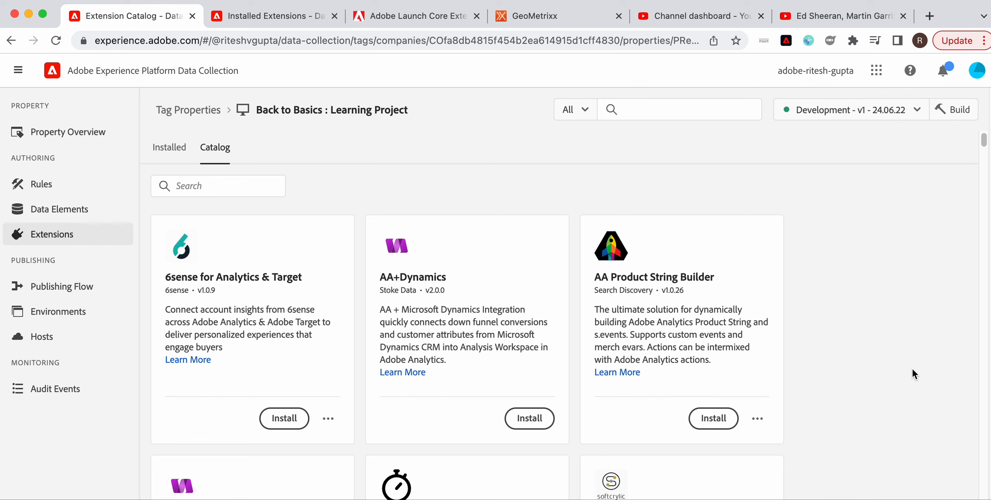
pyautogui.scroll(-5, 912, 370)
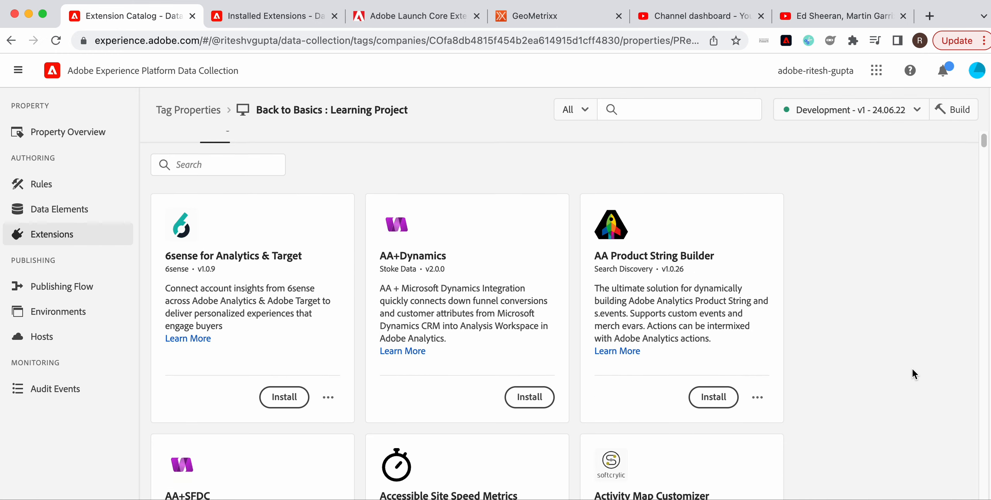
pyautogui.scroll(-8, 912, 373)
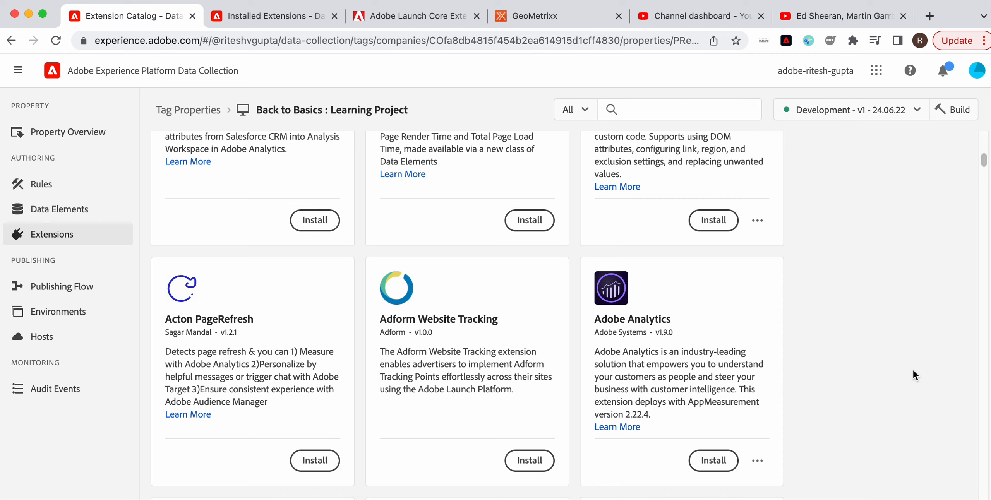
pyautogui.scroll(11, 913, 370)
pyautogui.scroll(-11, 914, 370)
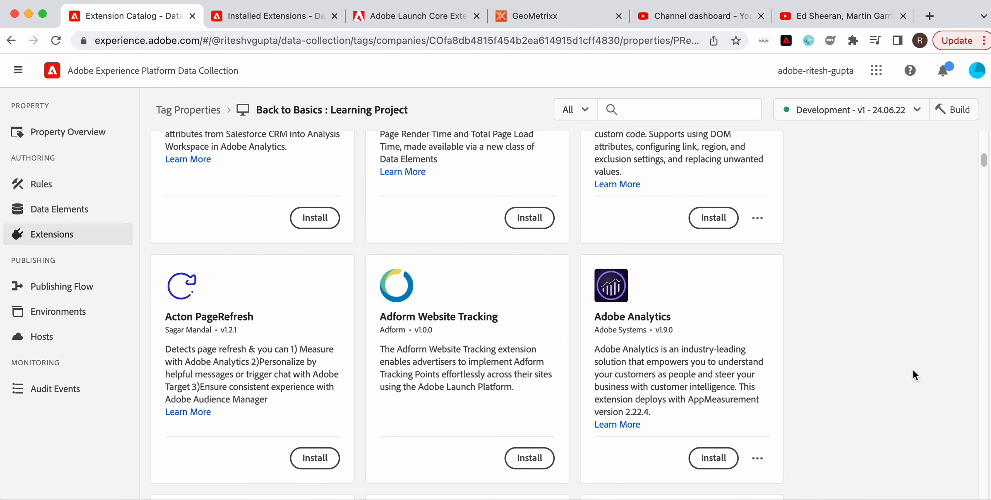
pyautogui.scroll(-1, 913, 371)
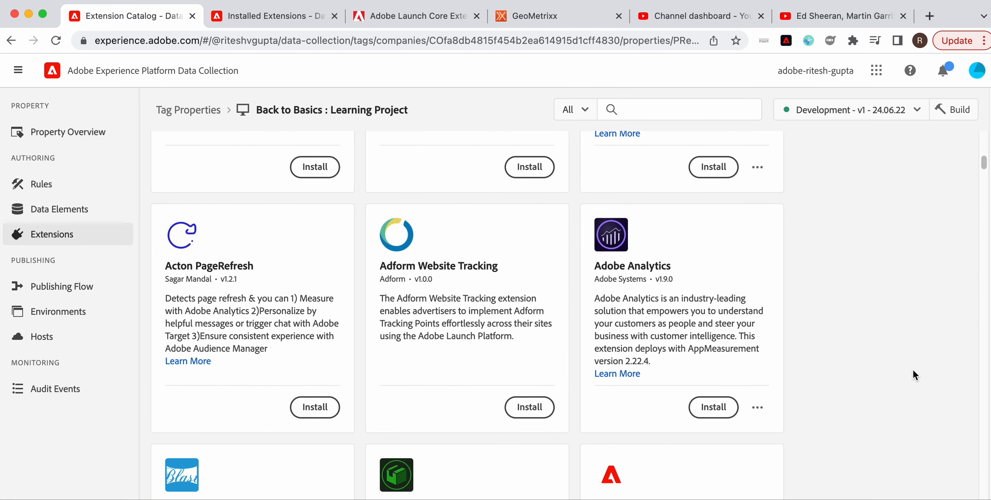
pyautogui.click(714, 409)
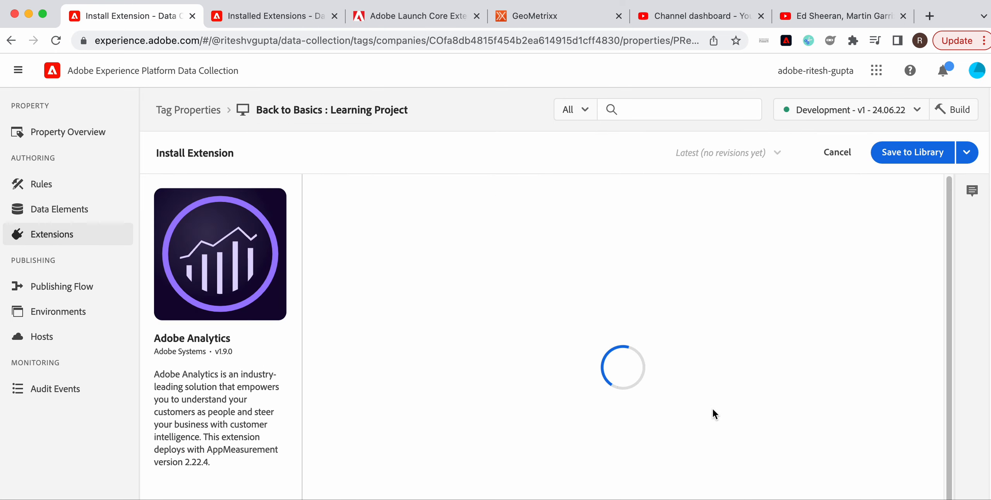
# Set the development, staging and production report suites under Library Management to argupaepdemo.
pyautogui.scroll(-1, 712, 410)
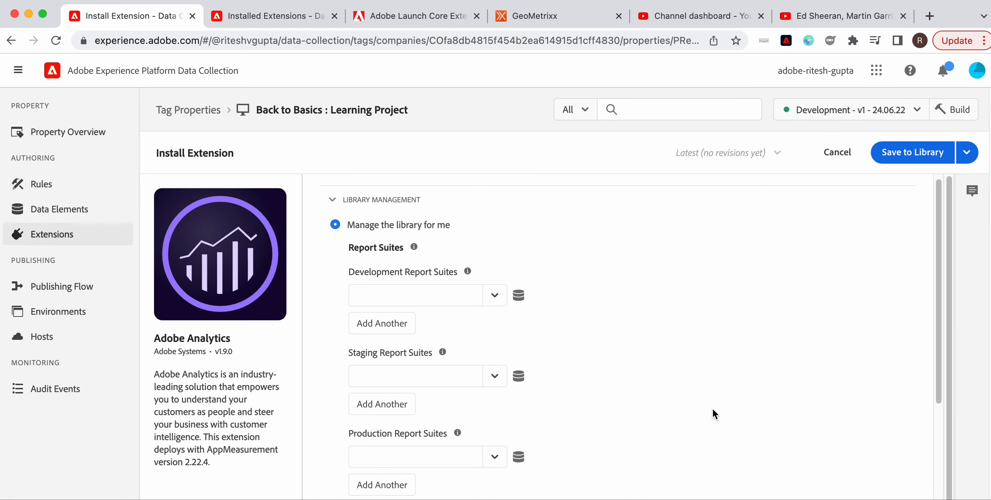
pyautogui.scroll(-1, 713, 410)
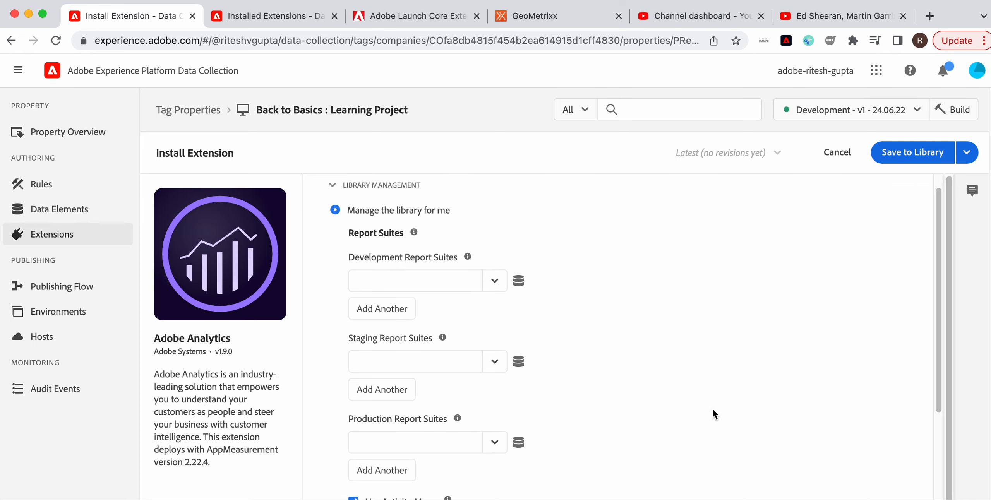
pyautogui.scroll(2, 713, 409)
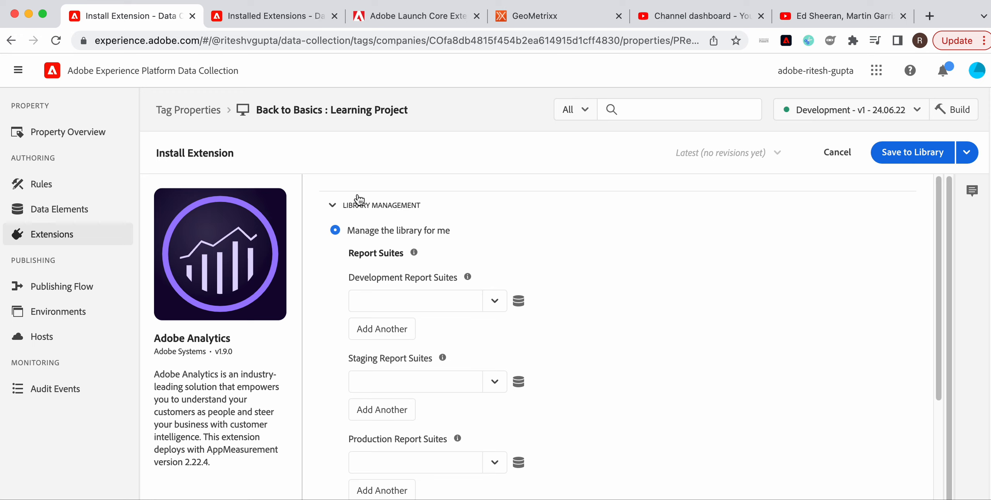
pyautogui.click(333, 211)
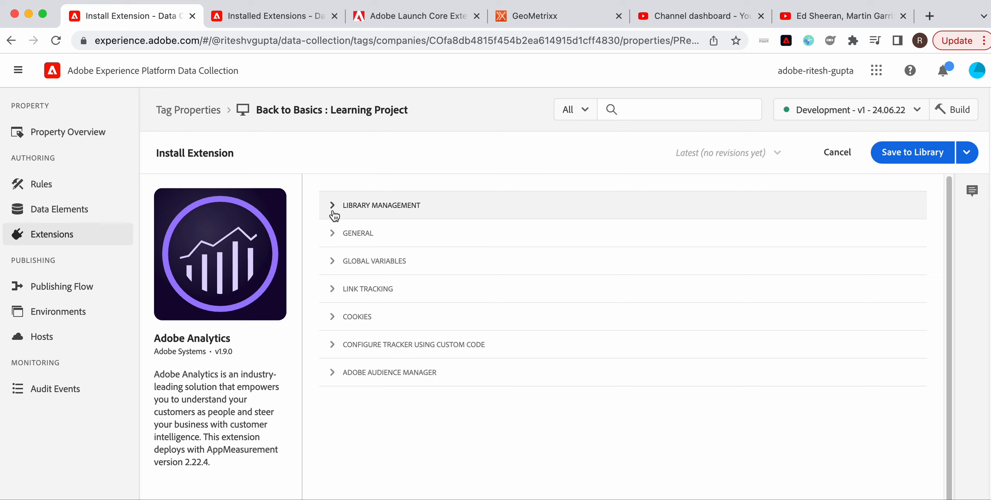
pyautogui.click(333, 209)
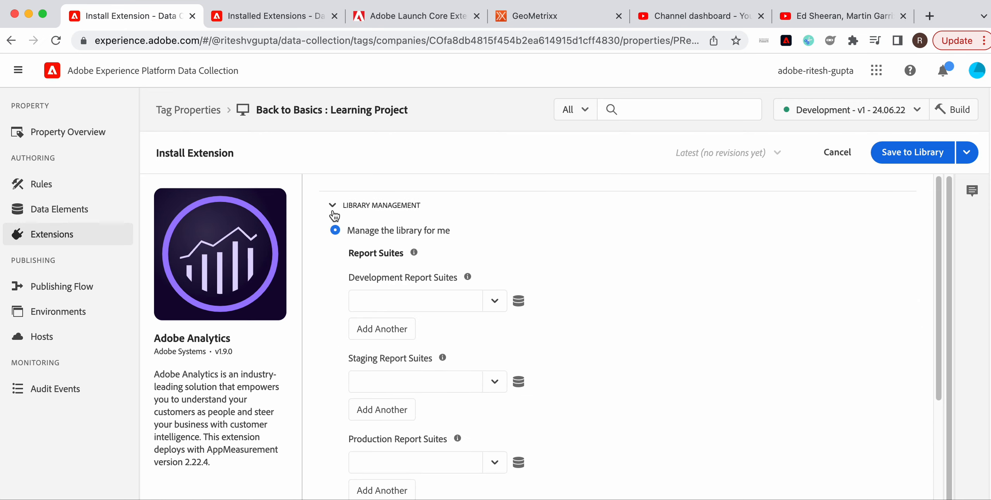
pyautogui.click(497, 307)
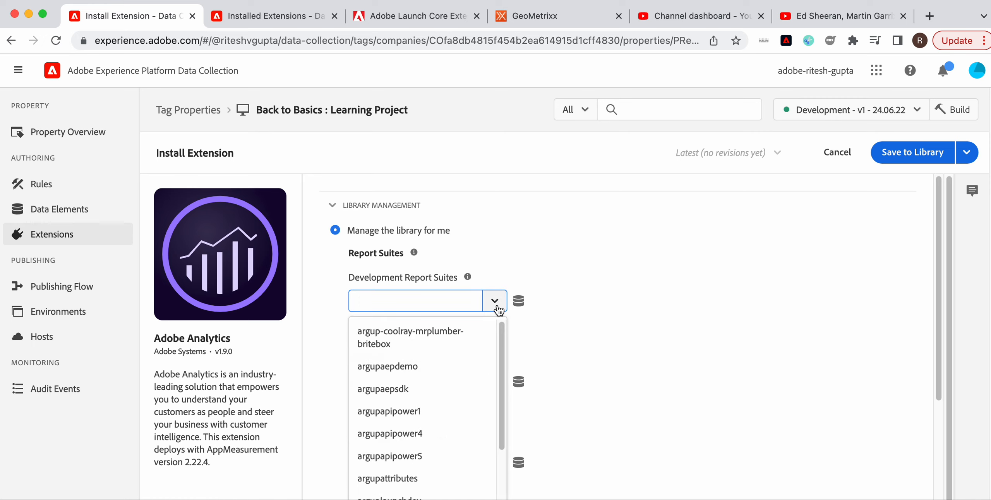
pyautogui.click(434, 365)
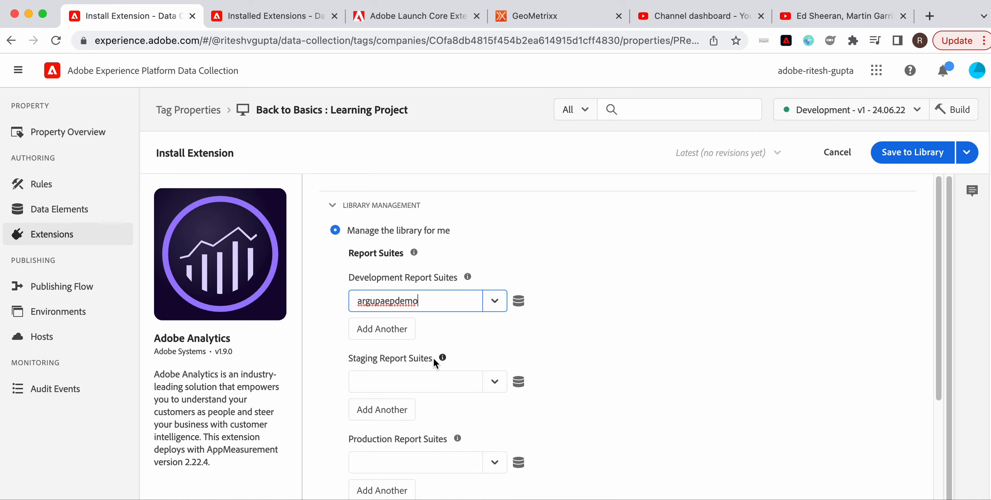
pyautogui.click(428, 387)
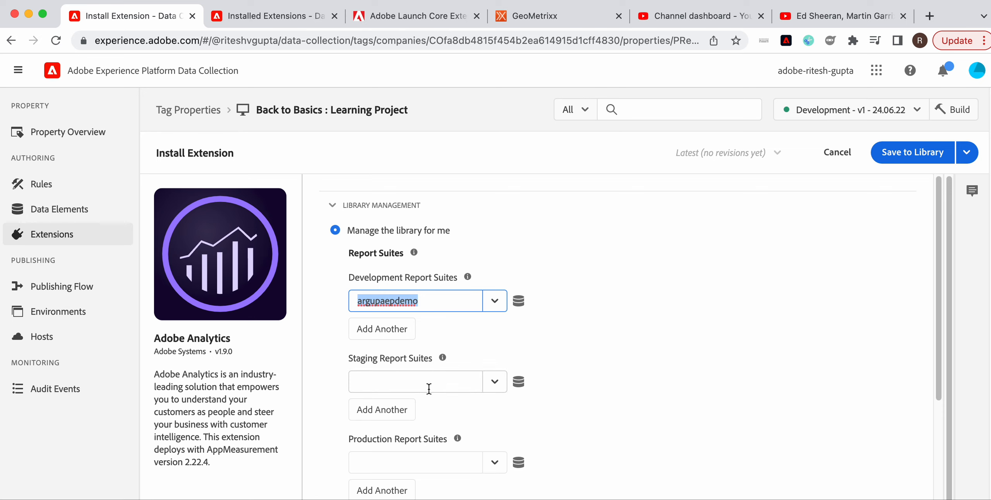
pyautogui.write('argupaepdemo')
pyautogui.scroll(-1, 431, 389)
pyautogui.click(430, 390)
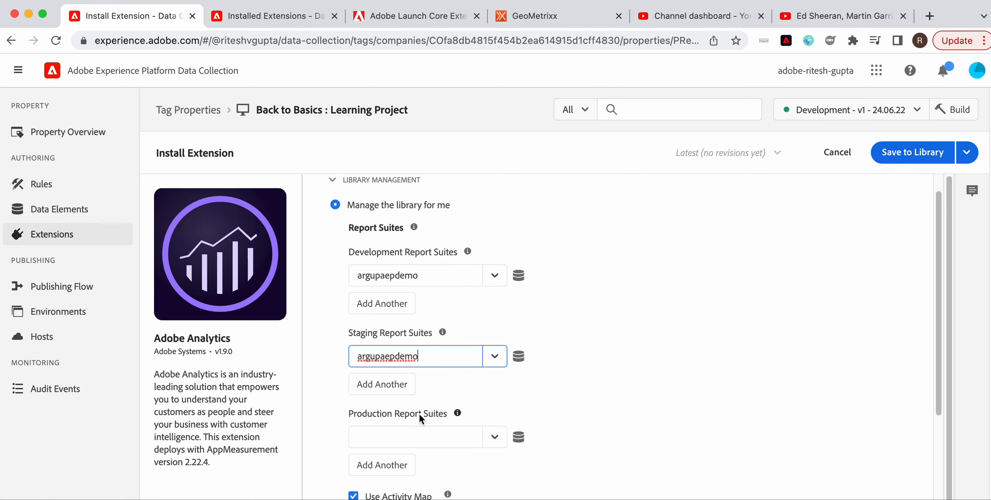
pyautogui.click(419, 426)
pyautogui.write('argupaepdemo')
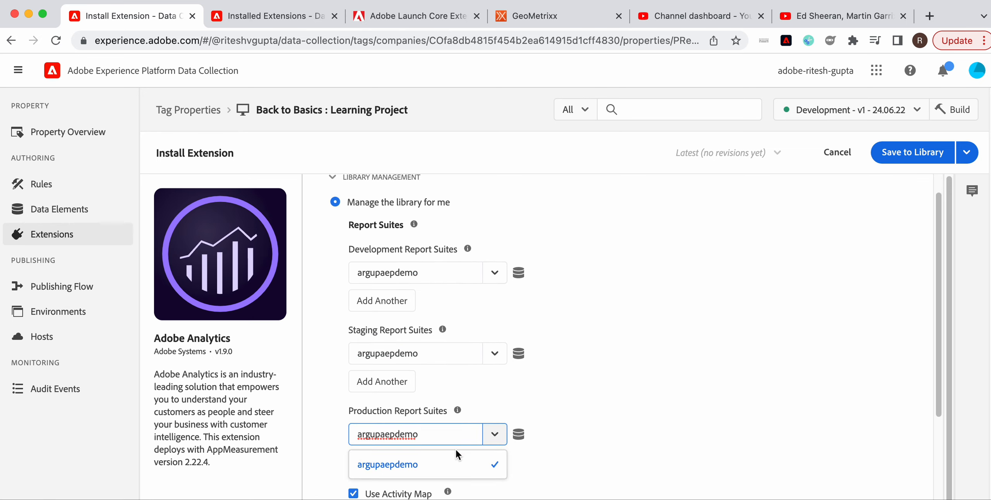
pyautogui.click(417, 469)
# Try the alternative library loading options and the custom code editor, then return to Manage the library for me.
pyautogui.scroll(-3, 647, 395)
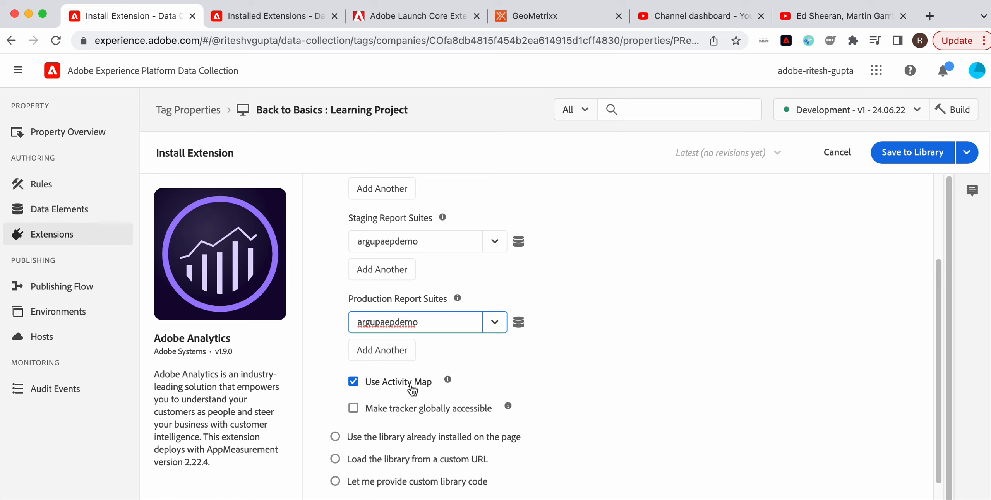
pyautogui.scroll(-3, 412, 390)
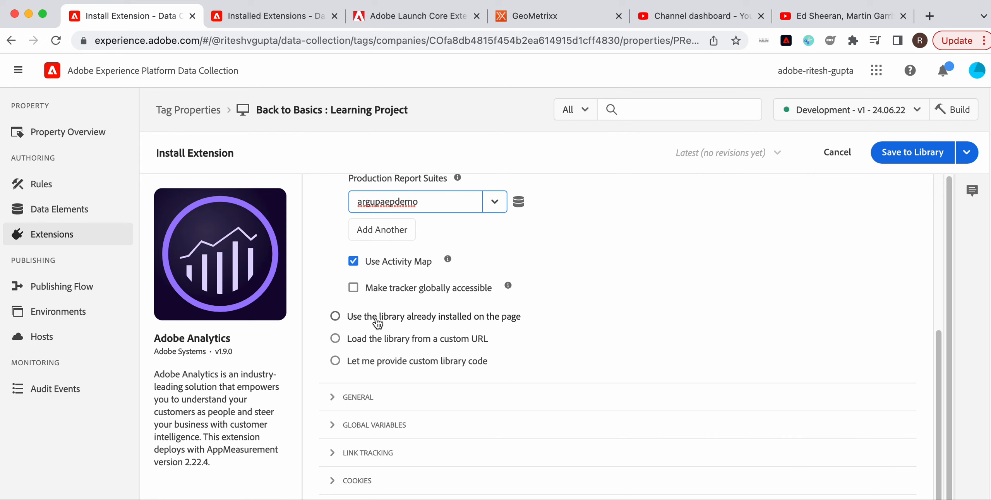
pyautogui.click(376, 318)
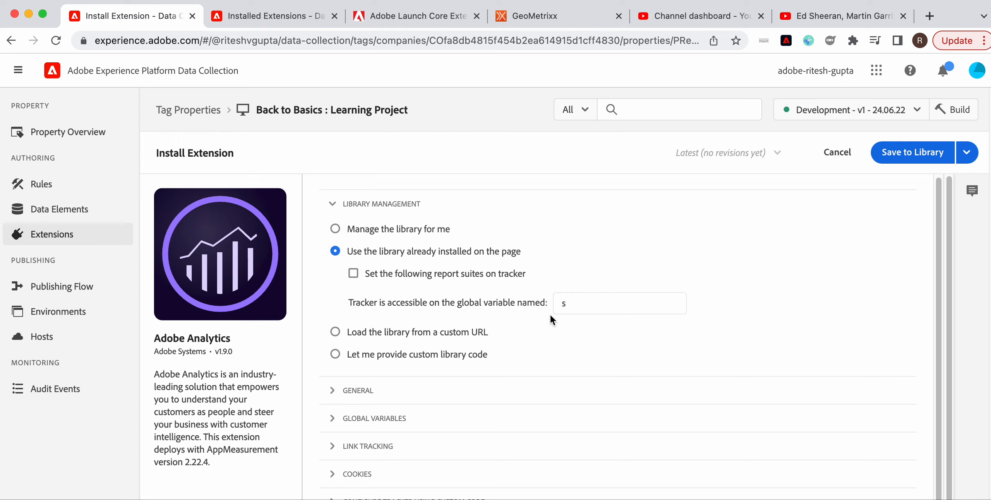
pyautogui.click(424, 334)
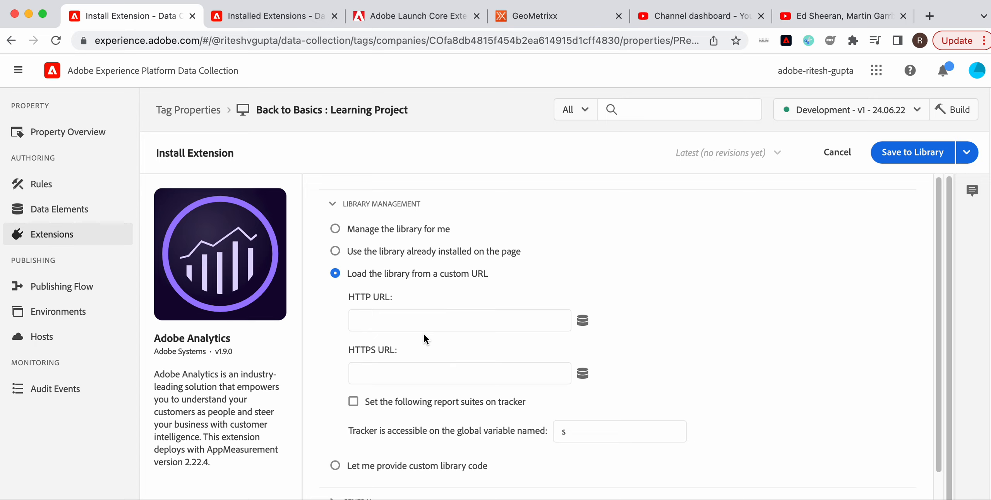
pyautogui.scroll(-1, 424, 334)
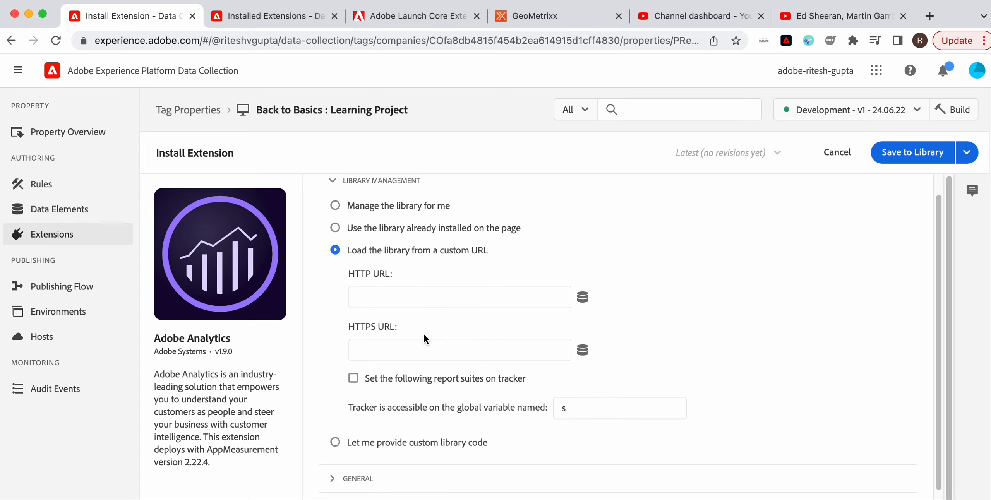
pyautogui.click(389, 444)
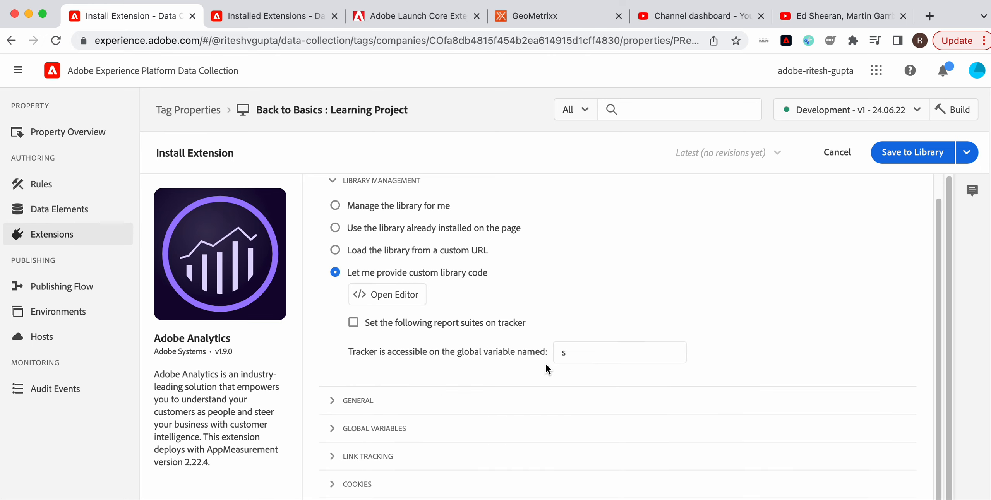
pyautogui.click(408, 302)
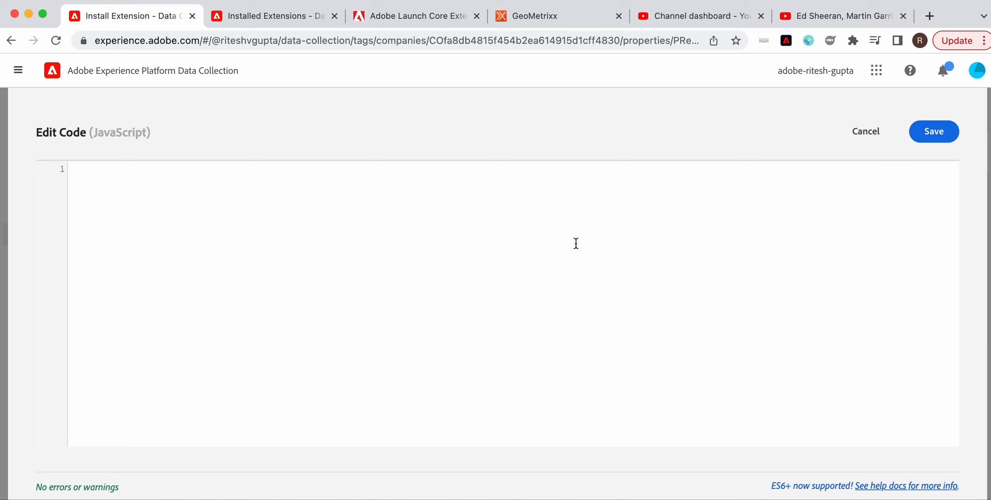
pyautogui.click(876, 136)
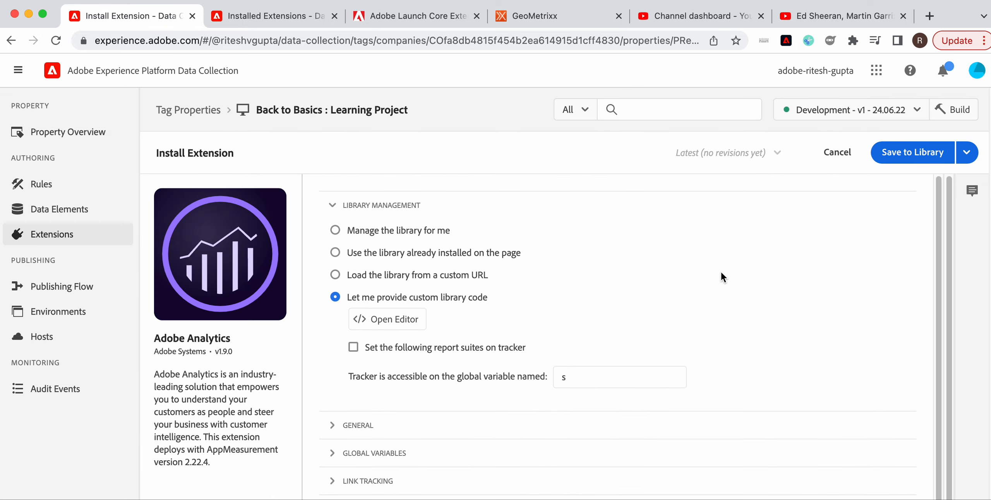
pyautogui.click(386, 230)
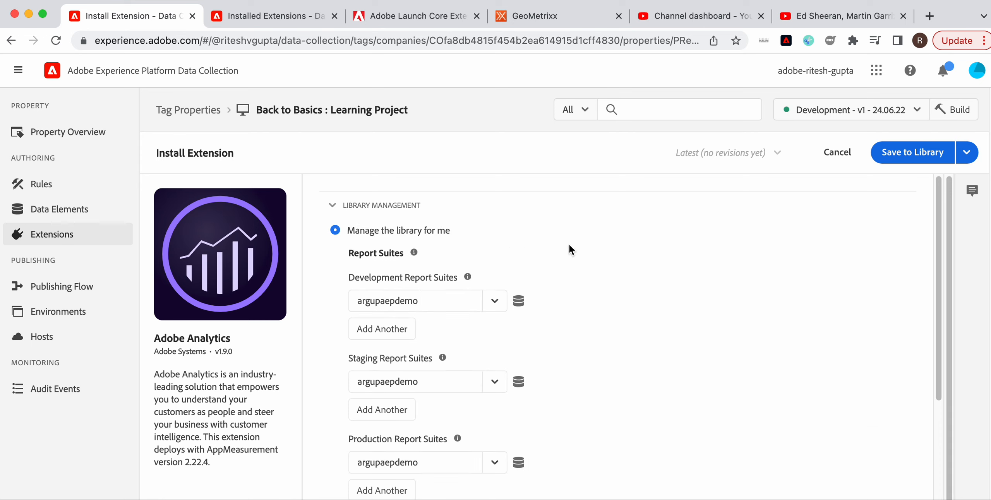
# In the General section, set both the Tracking Server and SSL Tracking Server to companyname.sc.omtrdc.net.
pyautogui.scroll(-7, 569, 245)
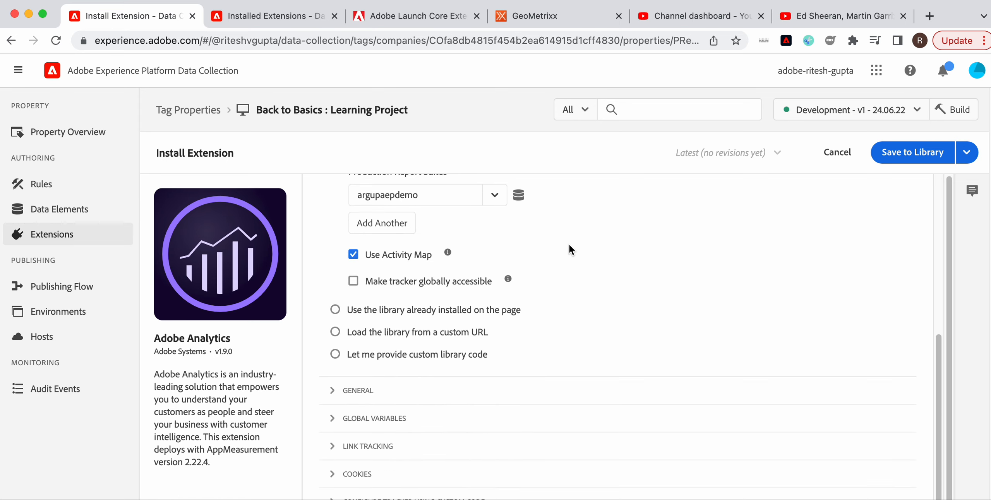
pyautogui.click(366, 391)
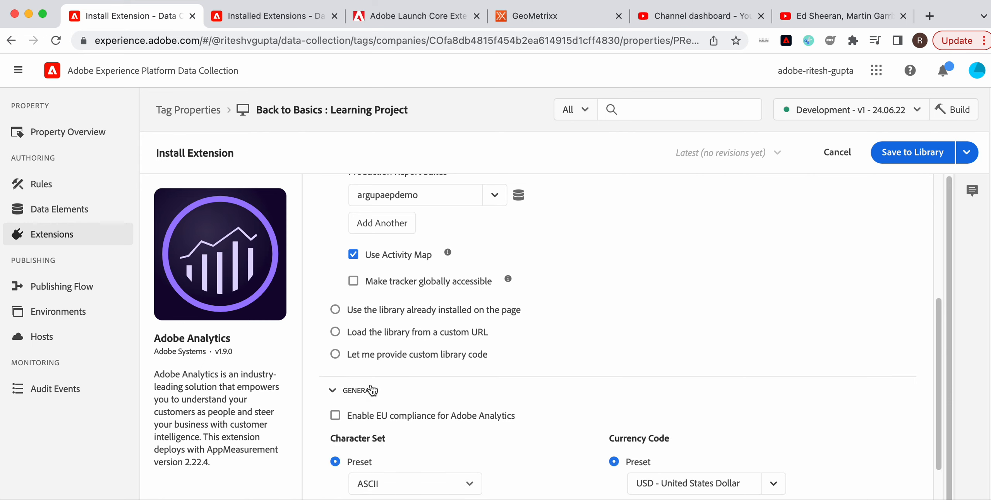
pyautogui.scroll(7, 483, 368)
pyautogui.click(335, 217)
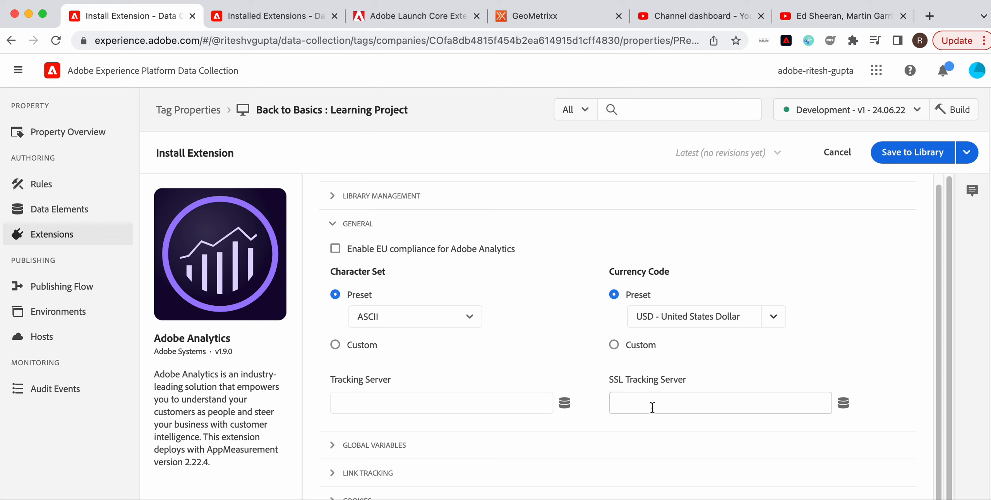
pyautogui.click(406, 405)
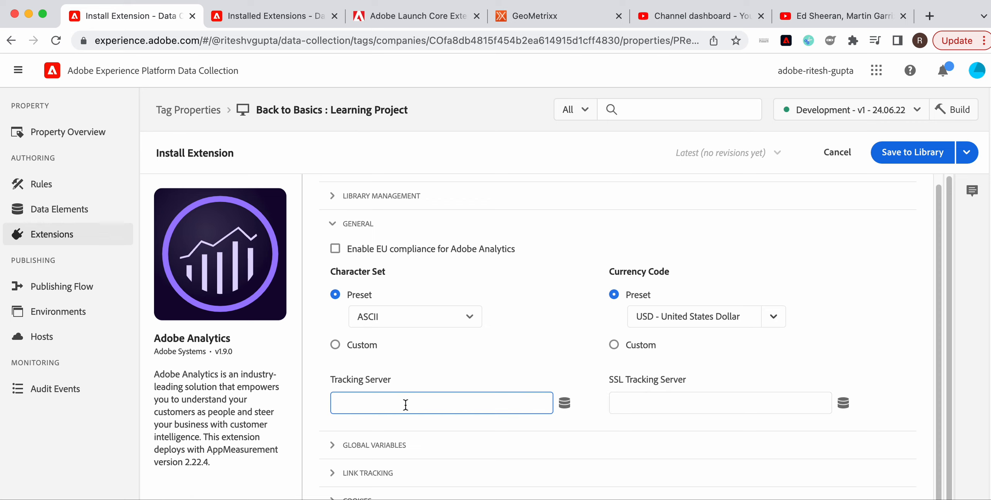
pyautogui.write('companyname.sc.omtrdc.net')
pyautogui.press('super+a')
pyautogui.press('super+c')
pyautogui.press('Tab')
pyautogui.press('Tab')
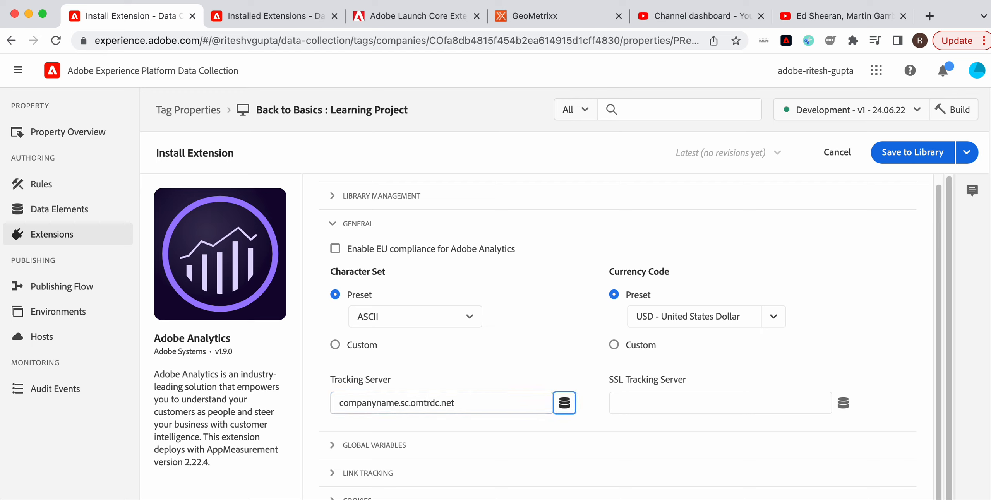
pyautogui.press('super+v')
# Collapse the General section and open the Global Variables section.
pyautogui.scroll(-2, 417, 391)
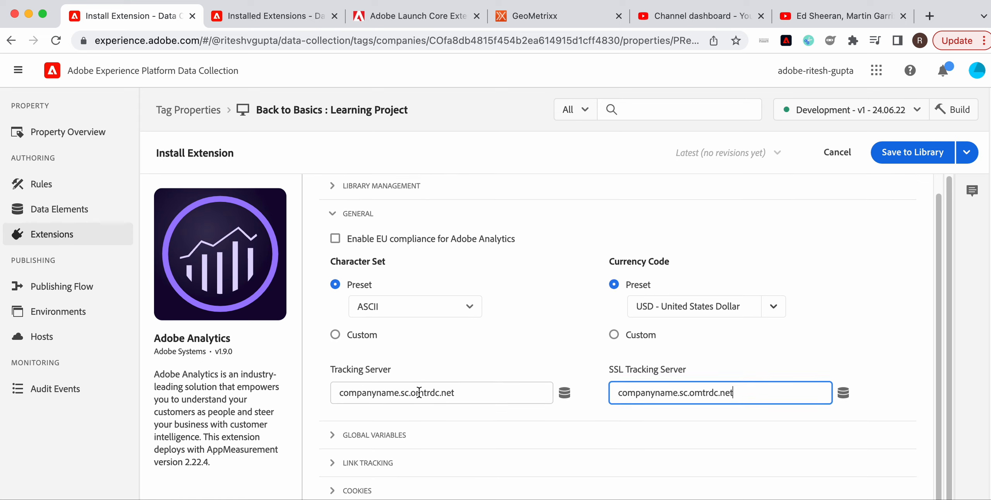
pyautogui.scroll(2, 371, 403)
pyautogui.click(338, 240)
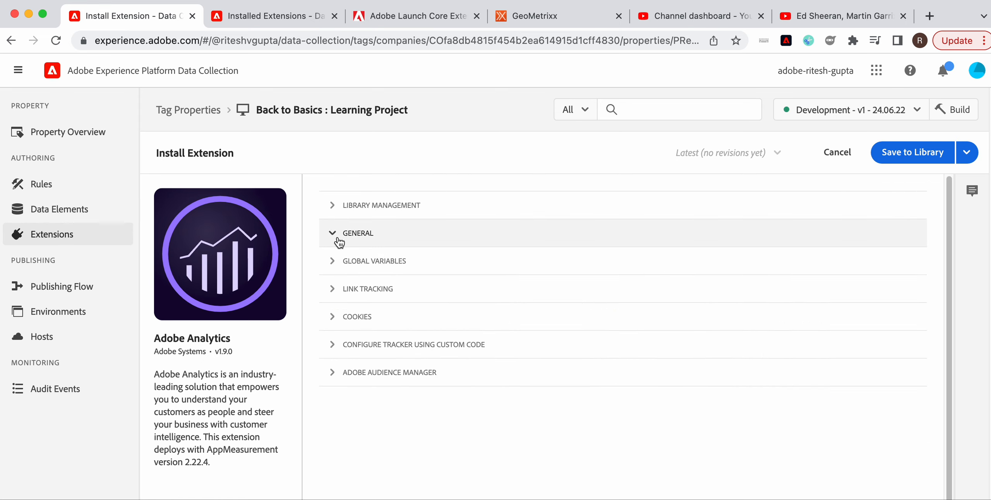
pyautogui.click(336, 266)
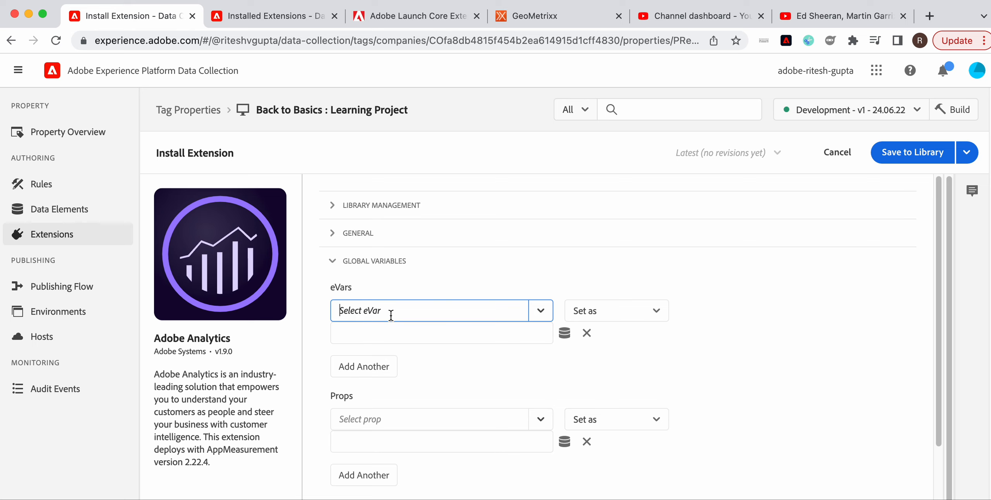
# Map eVar1: Page Name in Global Variables to the page: pageName data element.
pyautogui.write('evar1')
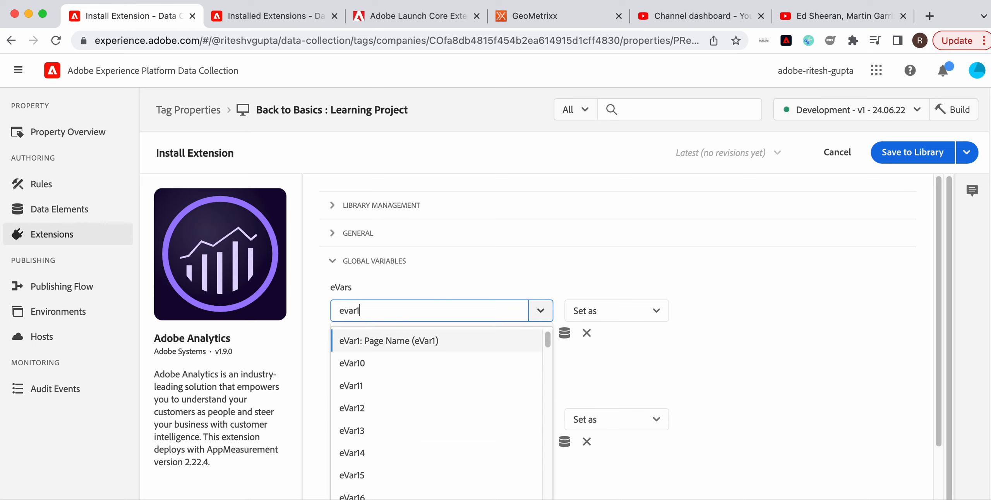
pyautogui.click(394, 341)
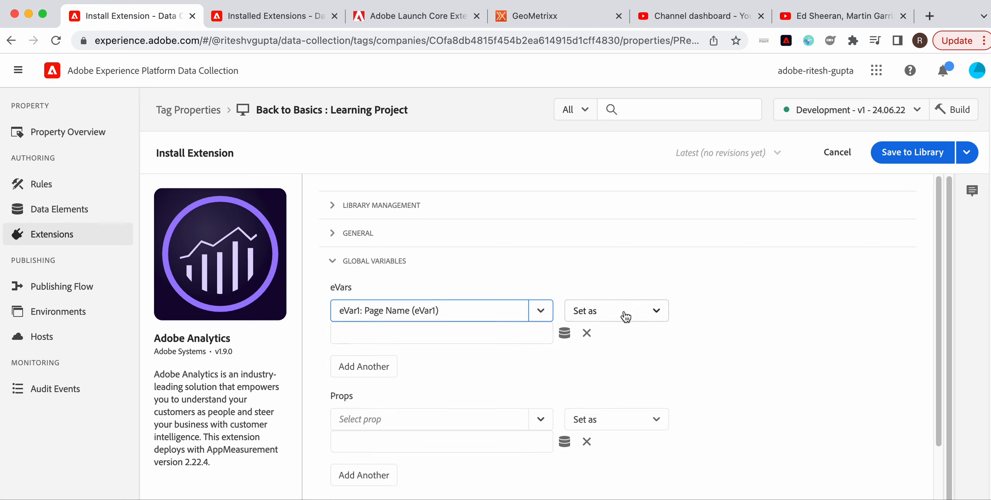
pyautogui.click(543, 337)
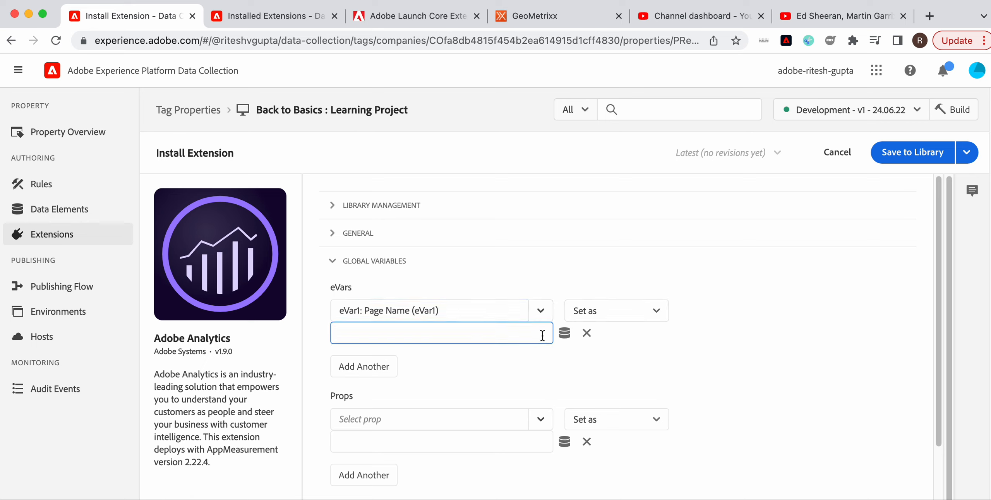
pyautogui.click(568, 340)
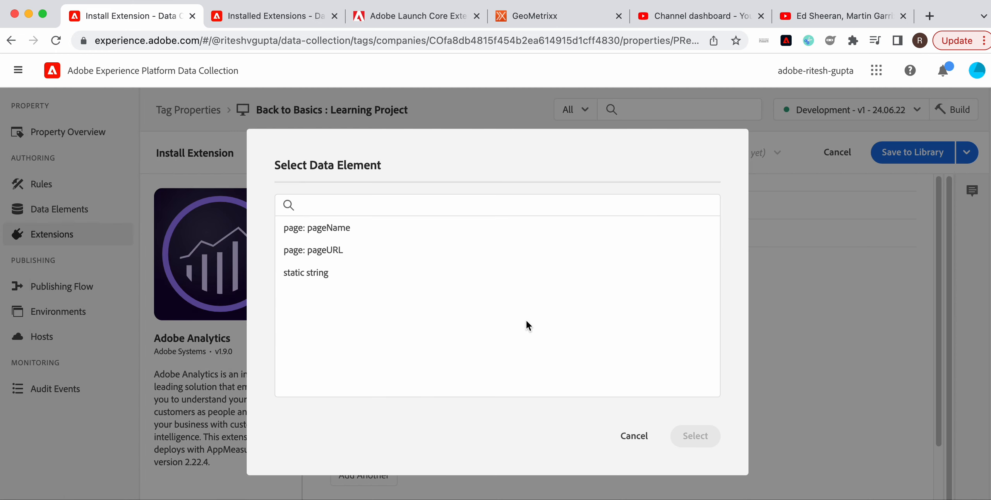
pyautogui.click(351, 229)
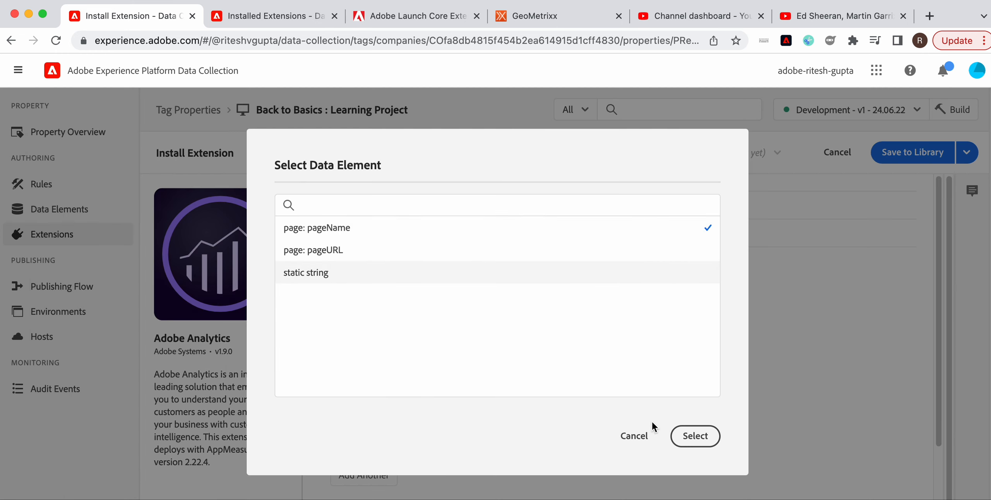
pyautogui.click(714, 448)
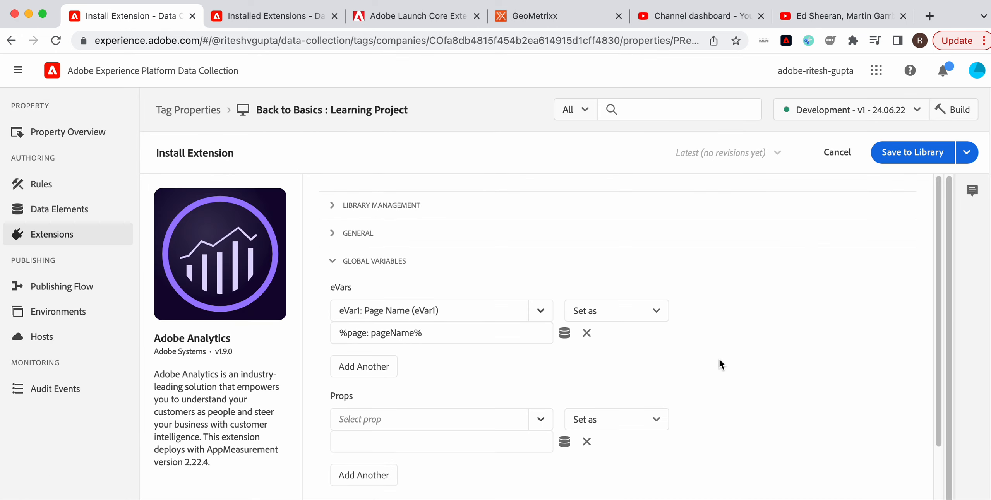
# Add a second eVar row, eVar2: Site Section, and map it to the page: pageURL data element.
pyautogui.click(362, 343)
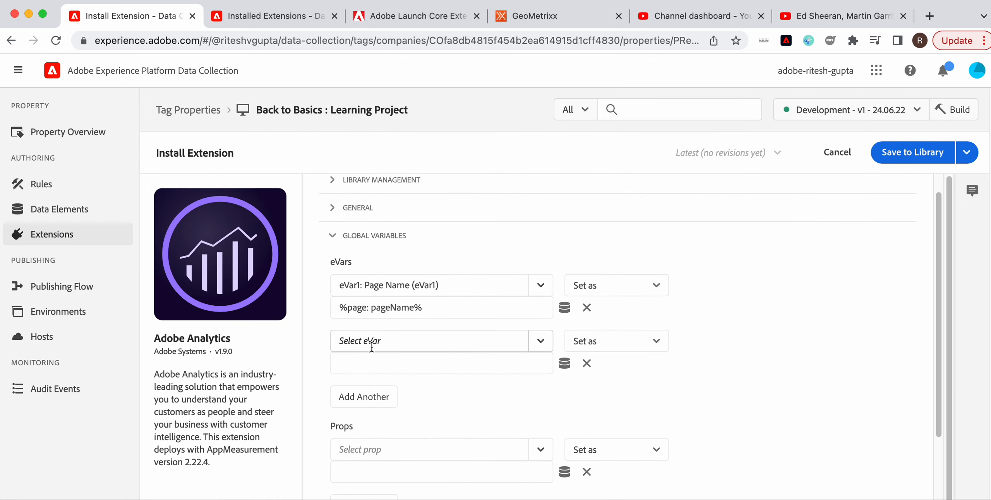
pyautogui.click(541, 342)
pyautogui.click(473, 394)
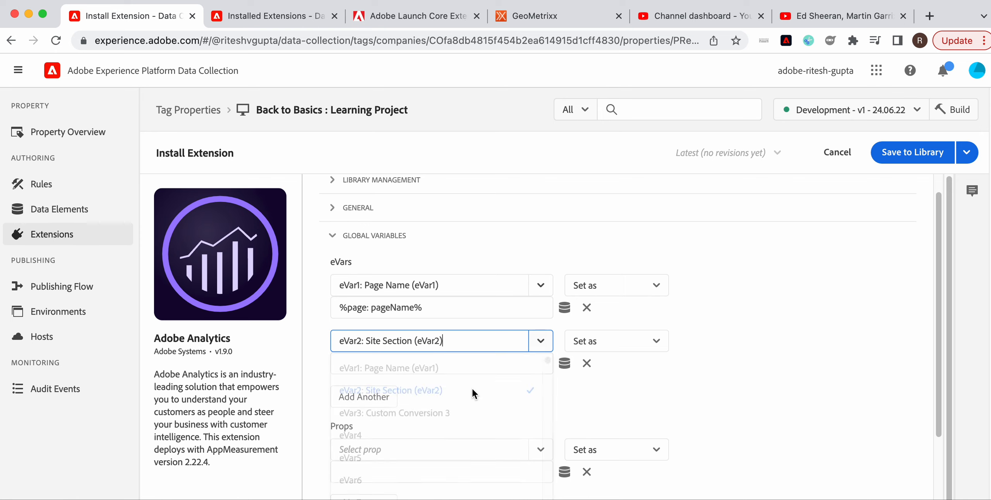
pyautogui.click(565, 364)
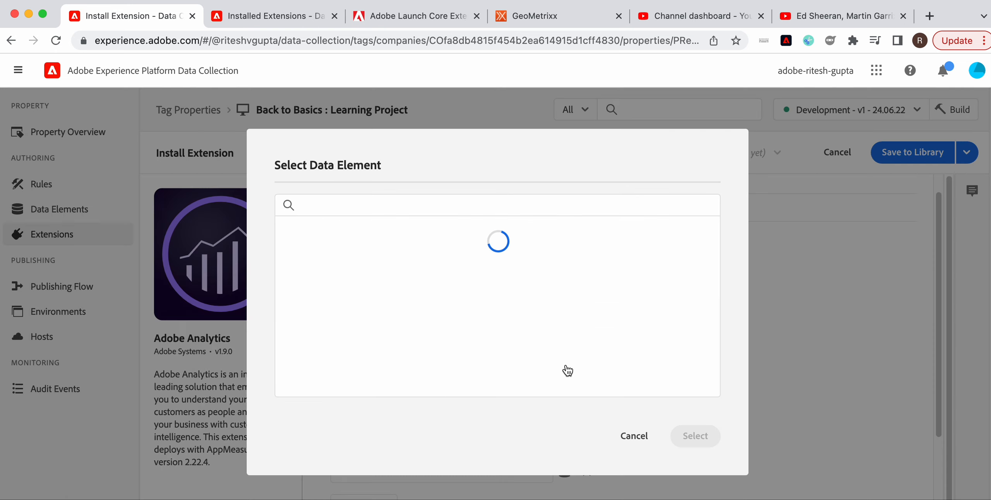
pyautogui.click(343, 255)
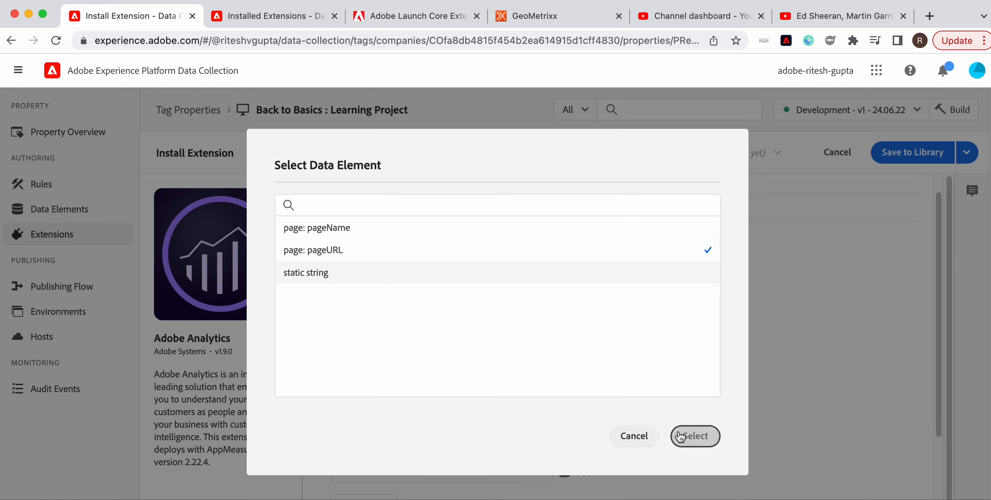
pyautogui.click(693, 435)
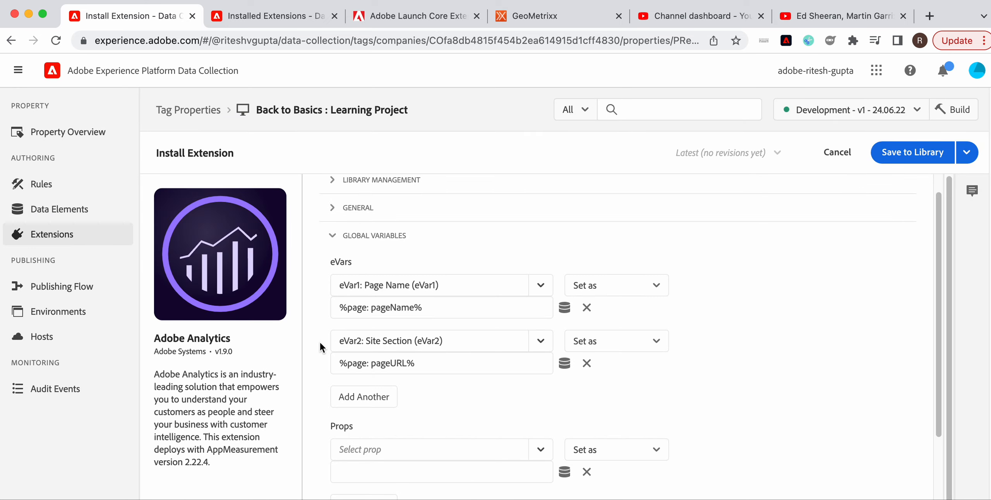
# Collapse the Global Variables section and expand the Link Tracking section.
pyautogui.scroll(-5, 706, 381)
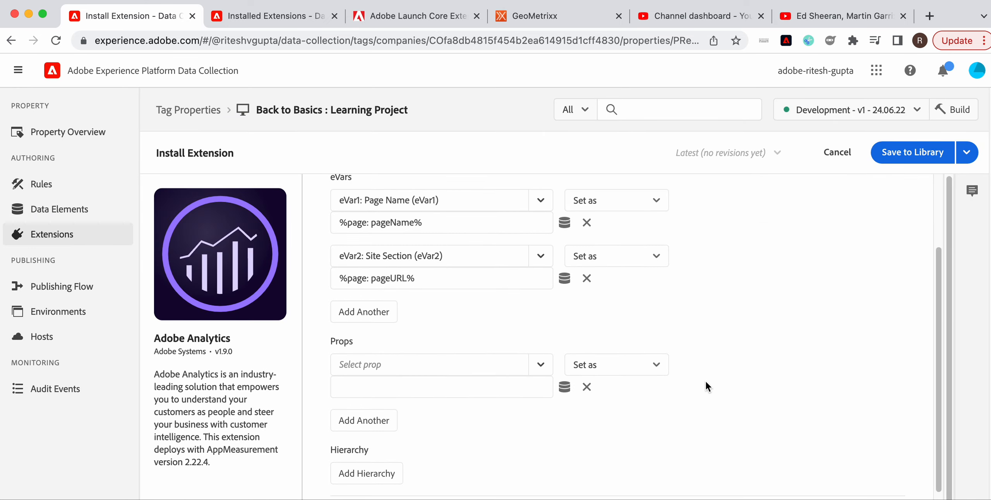
pyautogui.scroll(5, 706, 381)
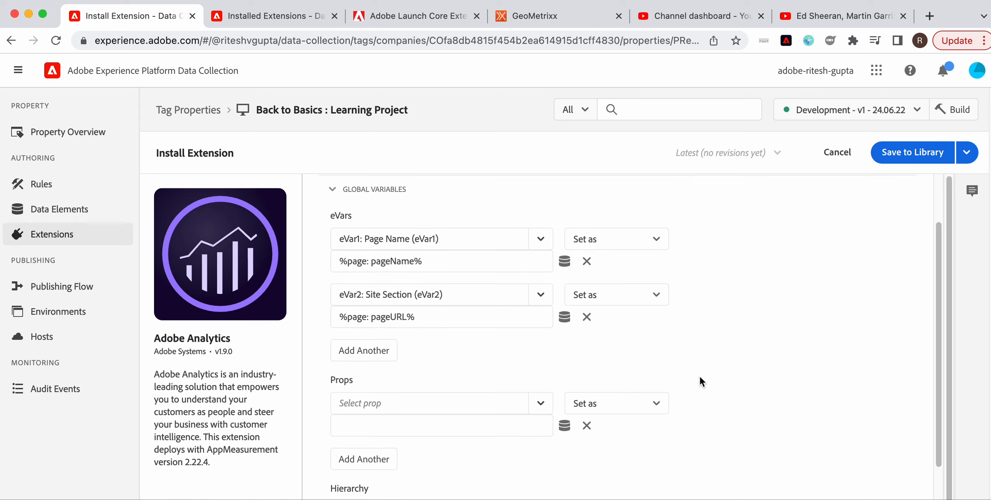
pyautogui.click(332, 224)
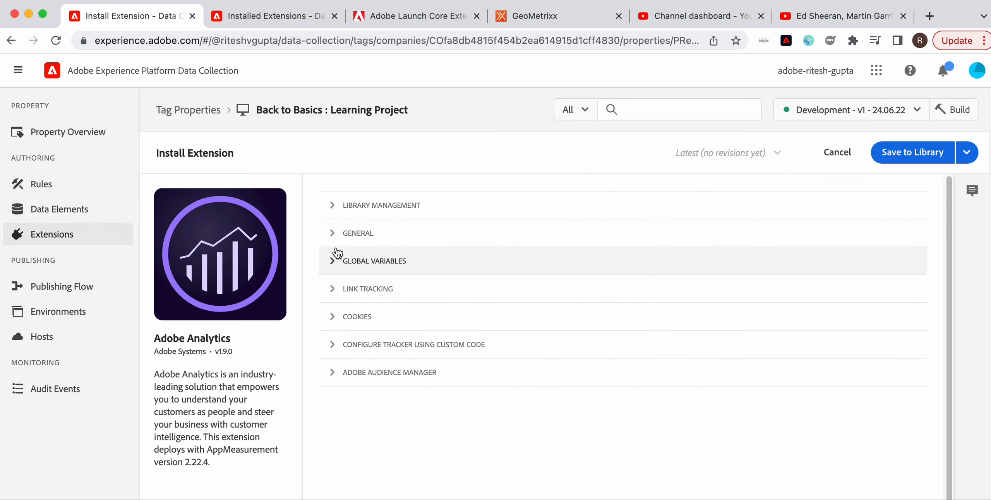
pyautogui.click(338, 289)
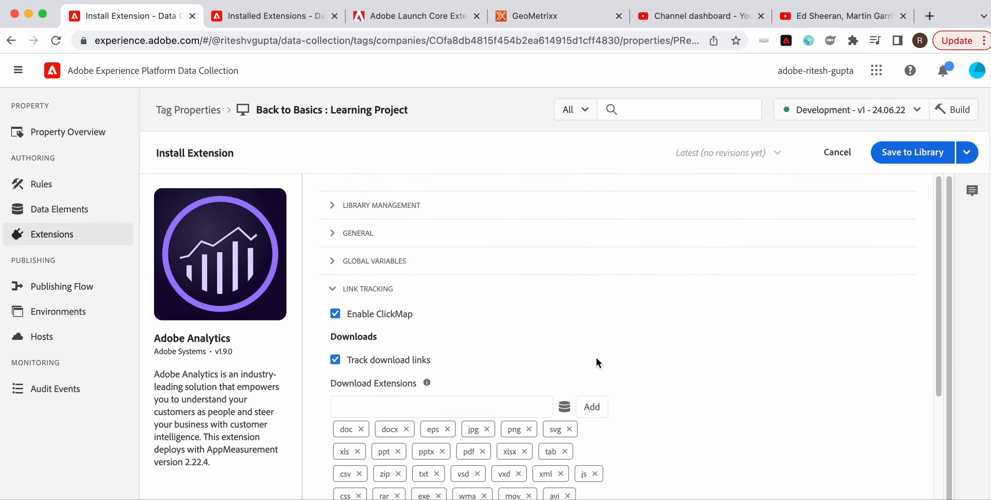
# Add thelearningproject.in to the Never Track list for outbound links.
pyautogui.scroll(-3, 596, 358)
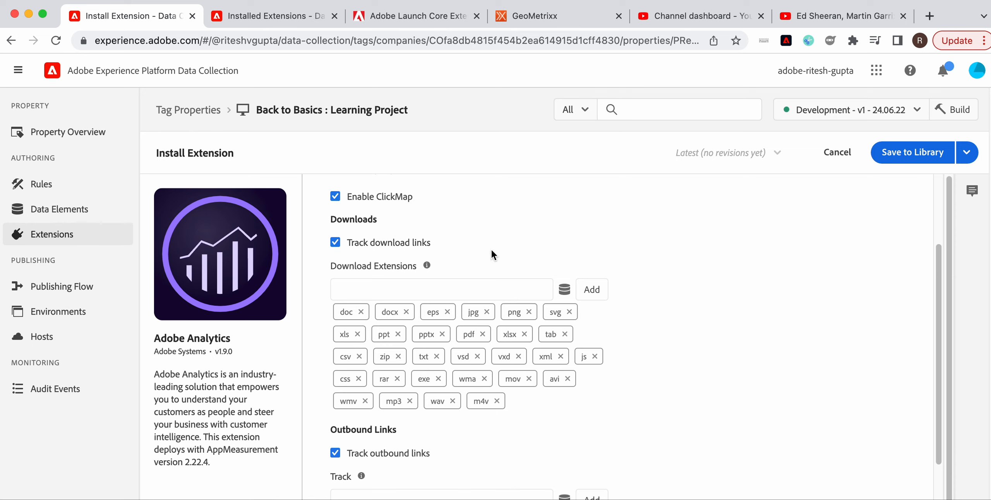
pyautogui.scroll(-2, 491, 250)
pyautogui.scroll(-2, 491, 250)
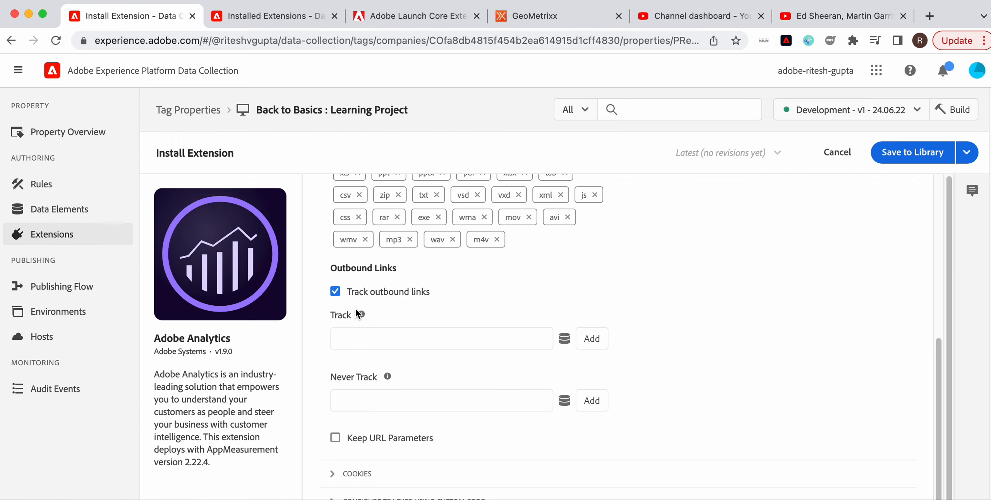
pyautogui.click(359, 399)
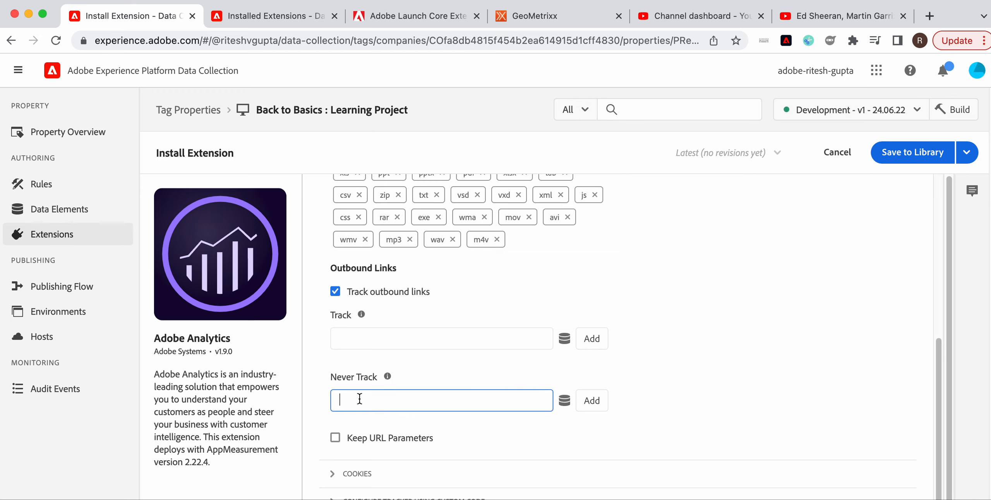
pyautogui.write('thelearningproject.in')
pyautogui.click(599, 406)
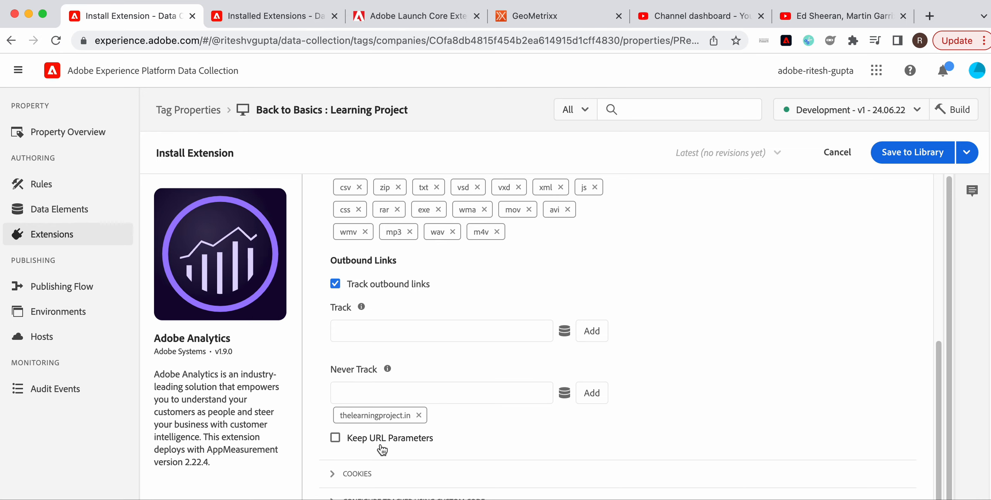
# Under Configure Tracker Using Custom Code, write a console.log statement logging a page-load message and save the code.
pyautogui.scroll(7, 481, 345)
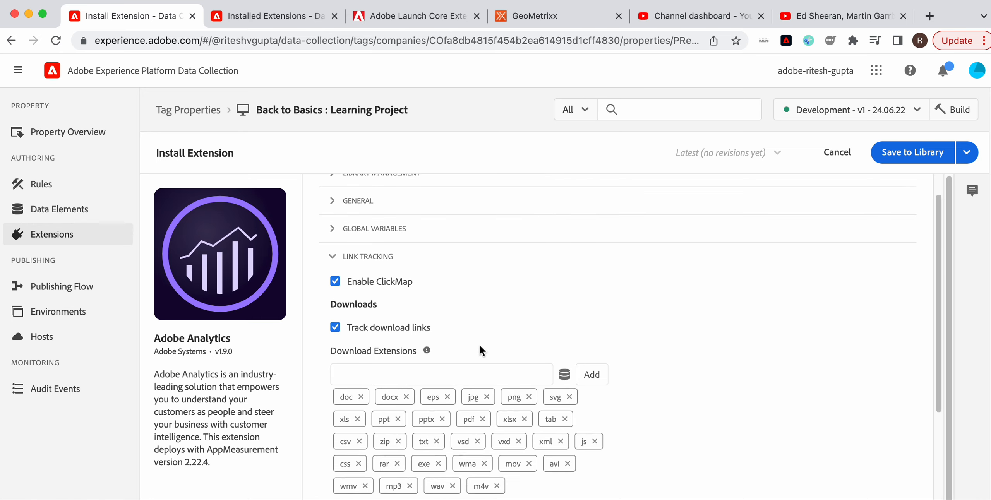
pyautogui.scroll(2, 480, 345)
pyautogui.click(330, 291)
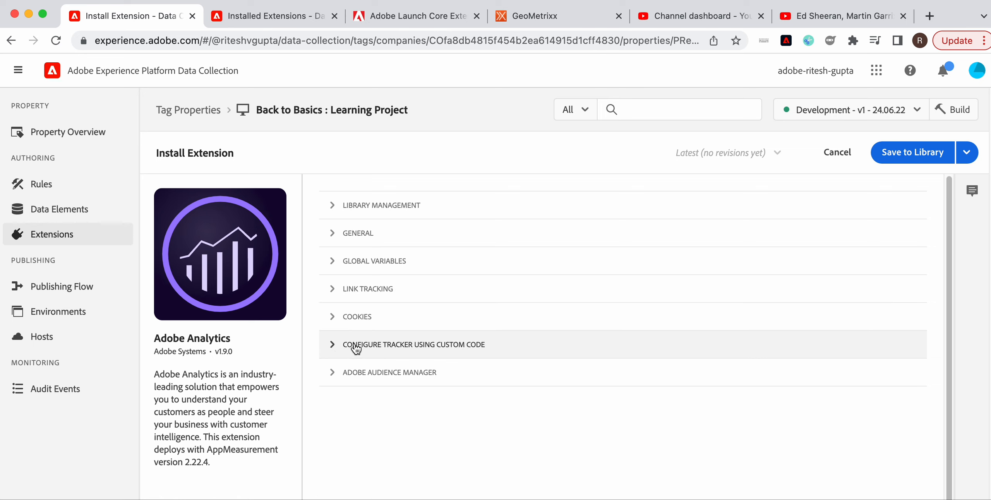
pyautogui.click(332, 346)
pyautogui.scroll(-1, 520, 375)
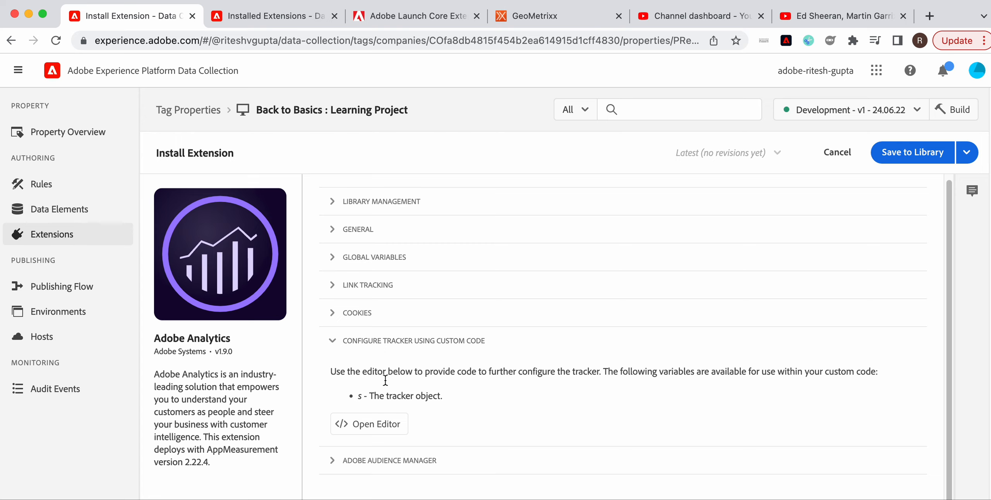
pyautogui.click(392, 428)
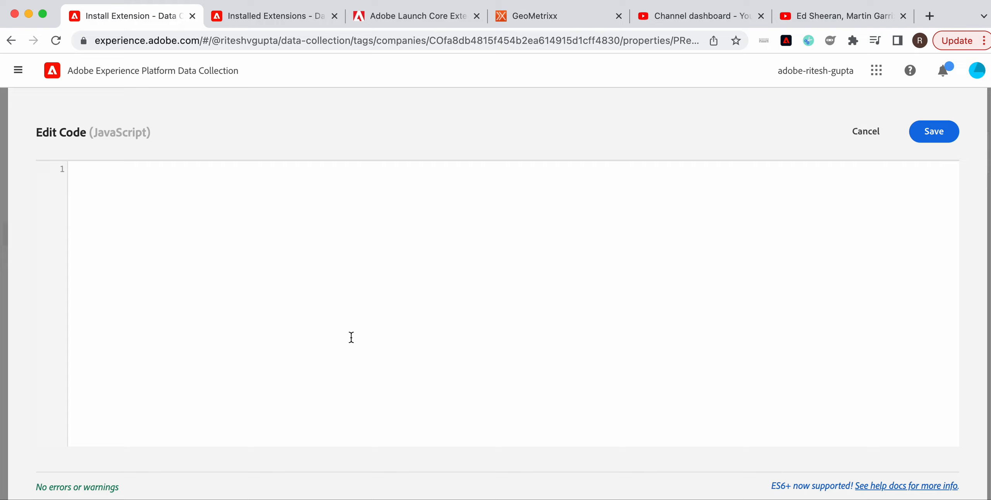
pyautogui.write('console.log("this is load')
pyautogui.press('Left')
pyautogui.press('Left')
pyautogui.press('Left')
pyautogui.press('Left')
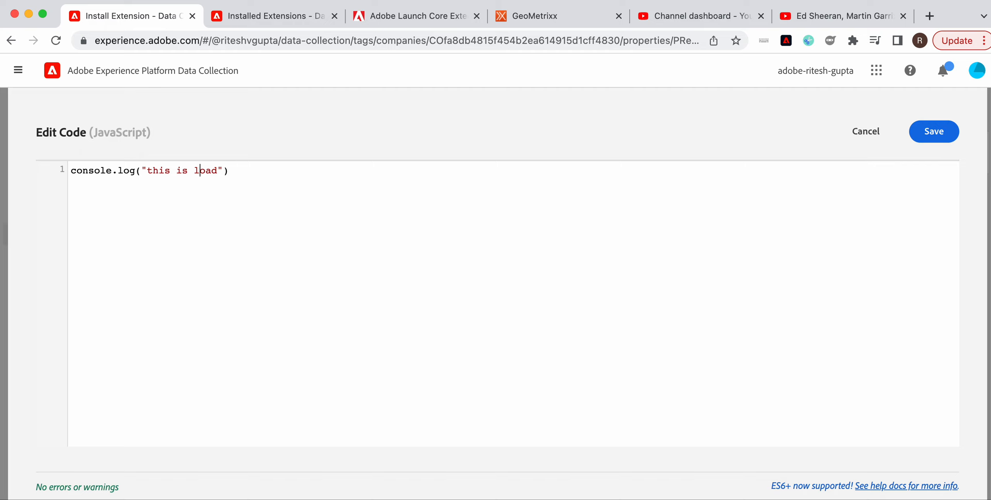
pyautogui.write('a page')
pyautogui.click(270, 170)
pyautogui.write(';')
pyautogui.click(934, 131)
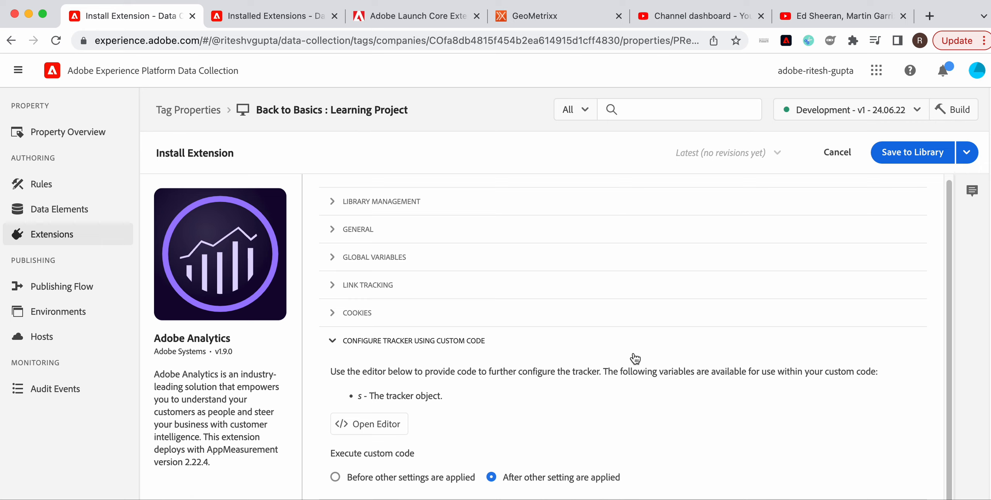
# Open the Adobe Audience Manager section, then save the Adobe Analytics extension to the library.
pyautogui.click(335, 346)
pyautogui.click(336, 370)
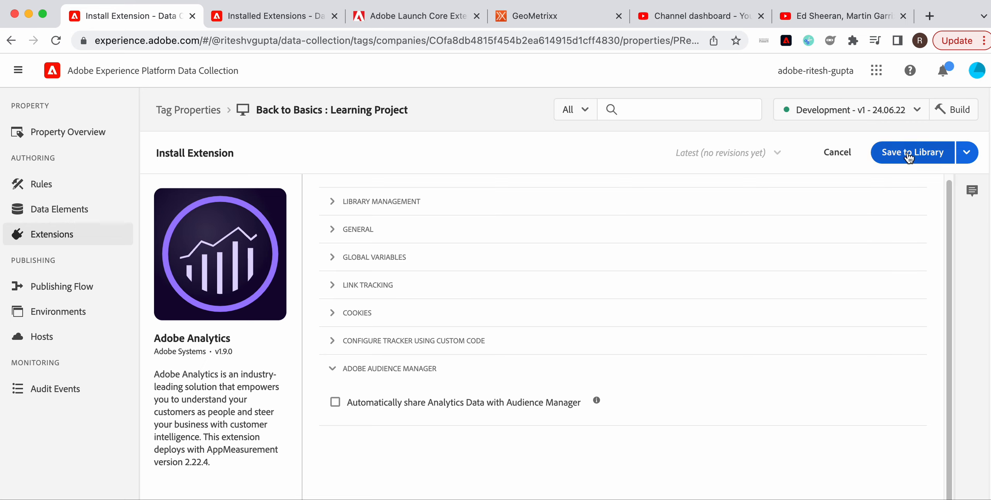
pyautogui.click(966, 157)
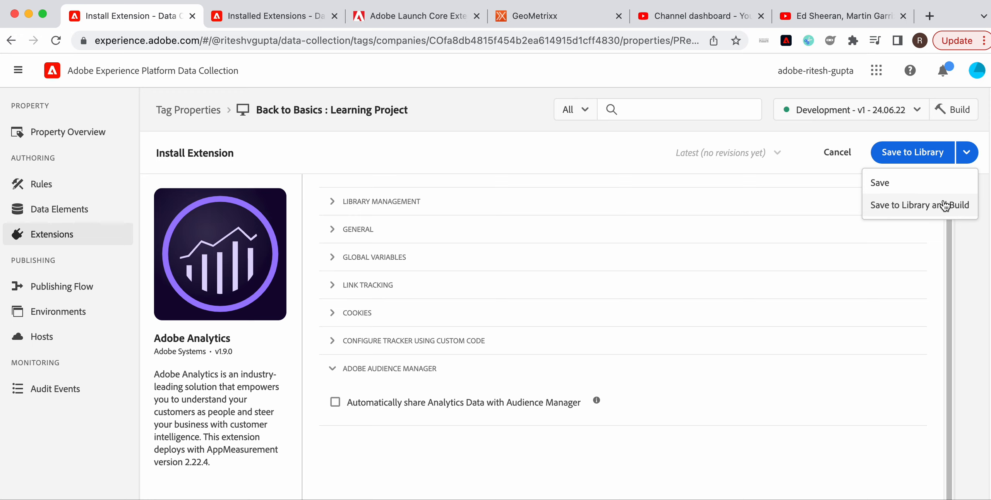
pyautogui.click(924, 153)
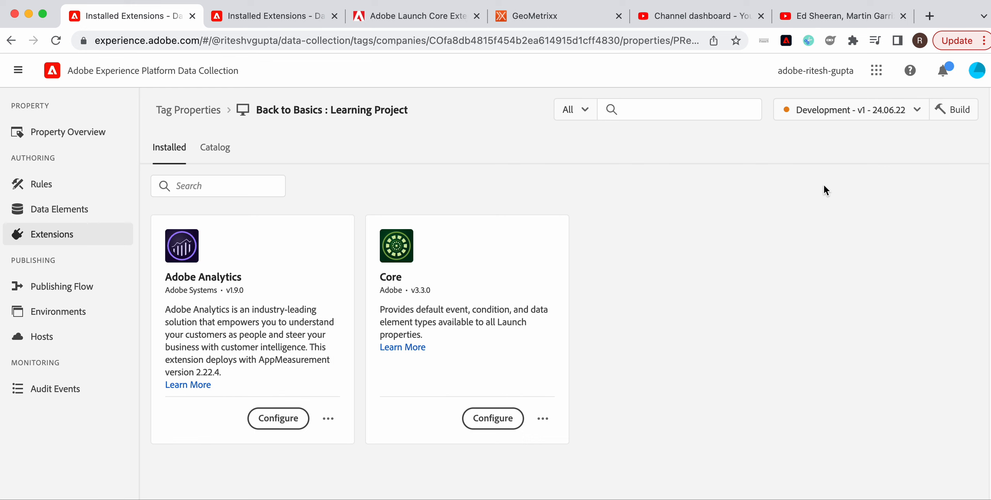
# Search the extension catalog for Exper and start installing the Experience Cloud ID Service extension.
pyautogui.click(224, 156)
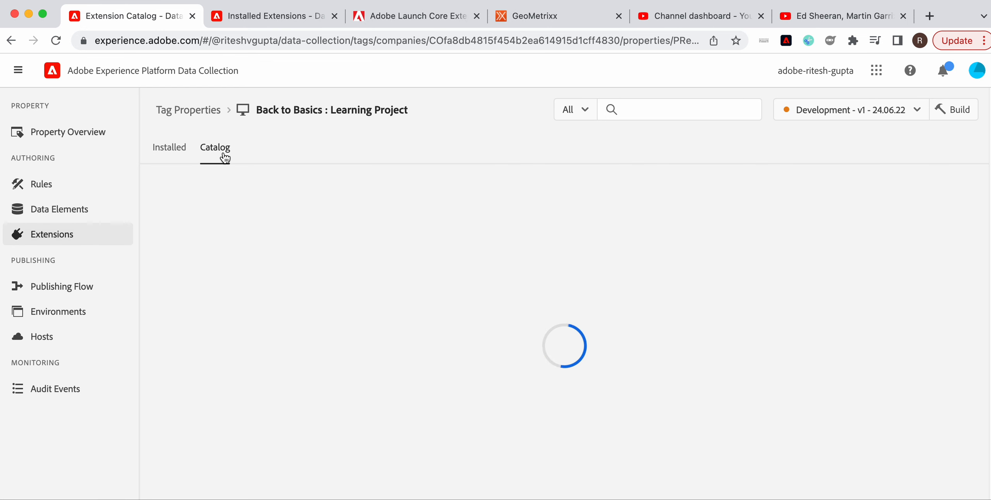
pyautogui.click(233, 185)
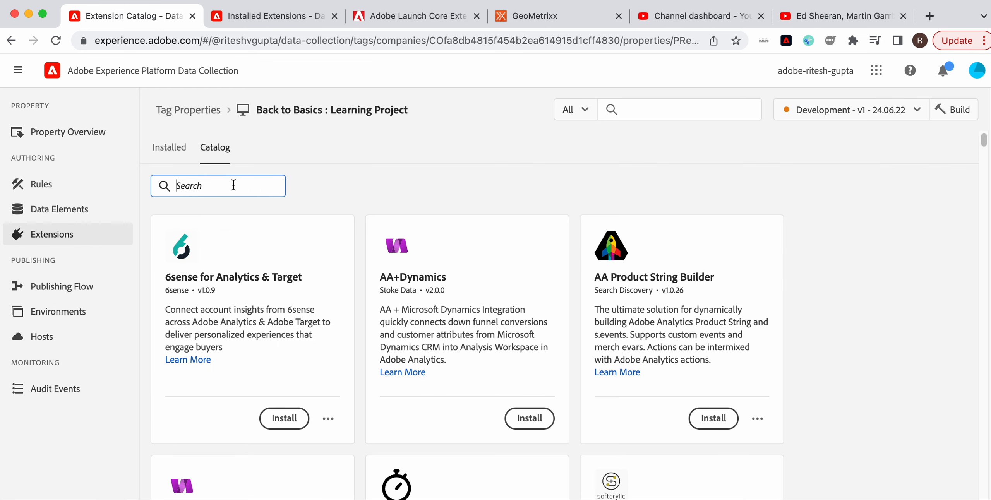
pyautogui.write('Exoe')
pyautogui.press('BackSpace')
pyautogui.press('BackSpace')
pyautogui.write('per')
pyautogui.scroll(-3, 609, 389)
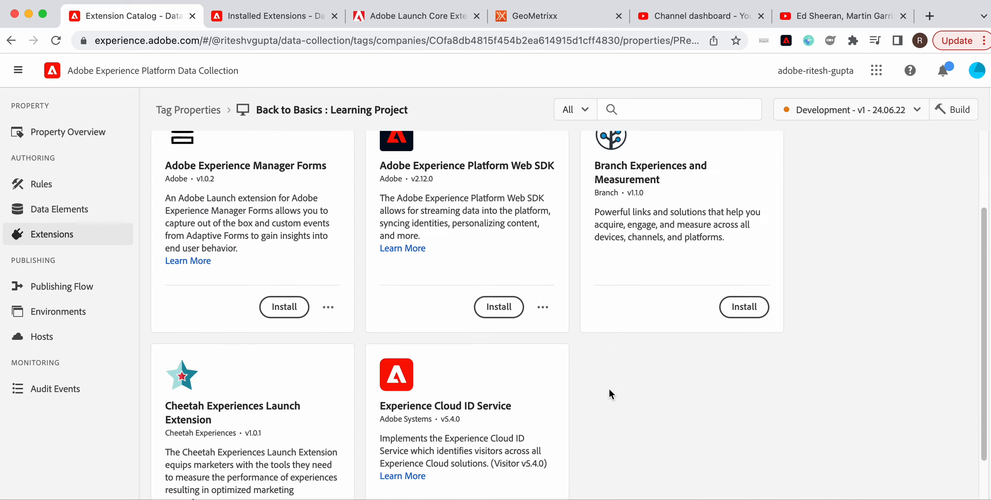
pyautogui.scroll(-2, 608, 389)
pyautogui.click(482, 461)
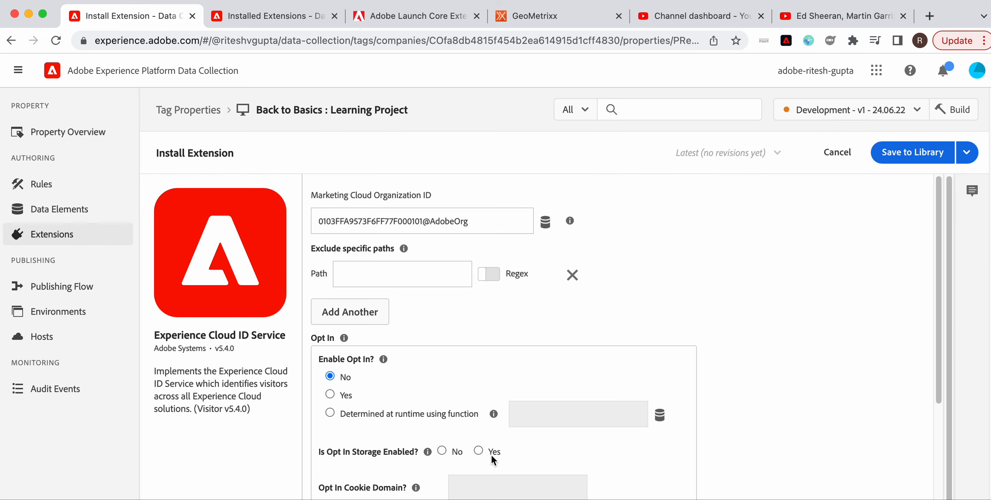
# Review the Experience Cloud ID Service configuration options, including the Opt In settings.
pyautogui.scroll(-7, 779, 386)
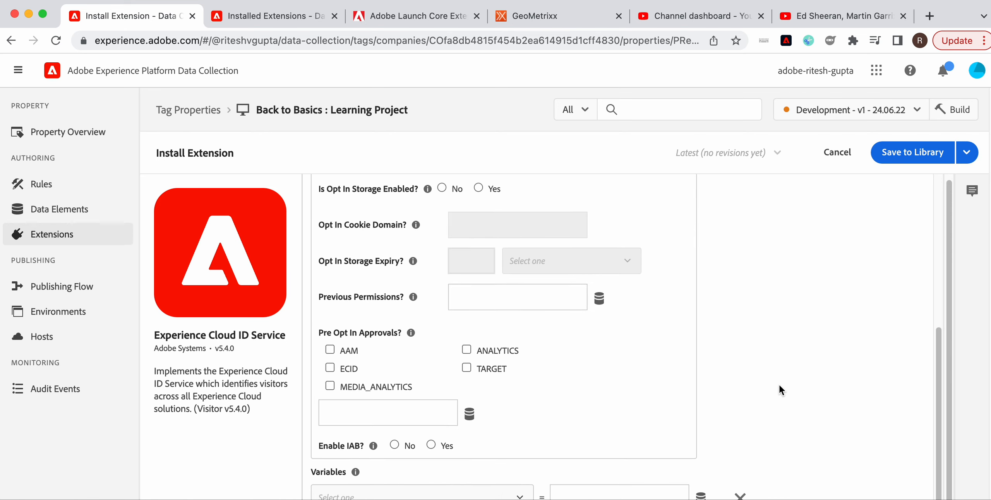
pyautogui.scroll(7, 780, 387)
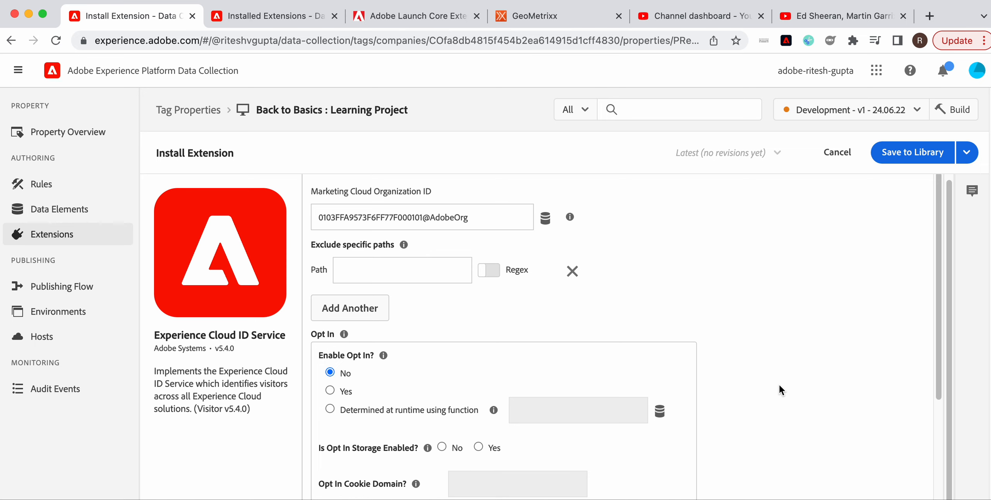
pyautogui.scroll(-7, 780, 386)
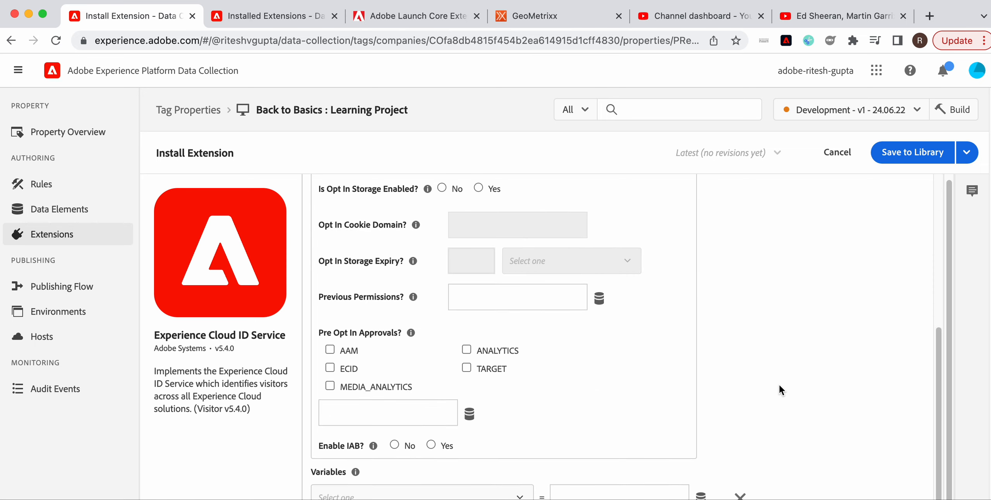
# Save the Experience Cloud ID Service extension to the library.
pyautogui.scroll(7, 787, 370)
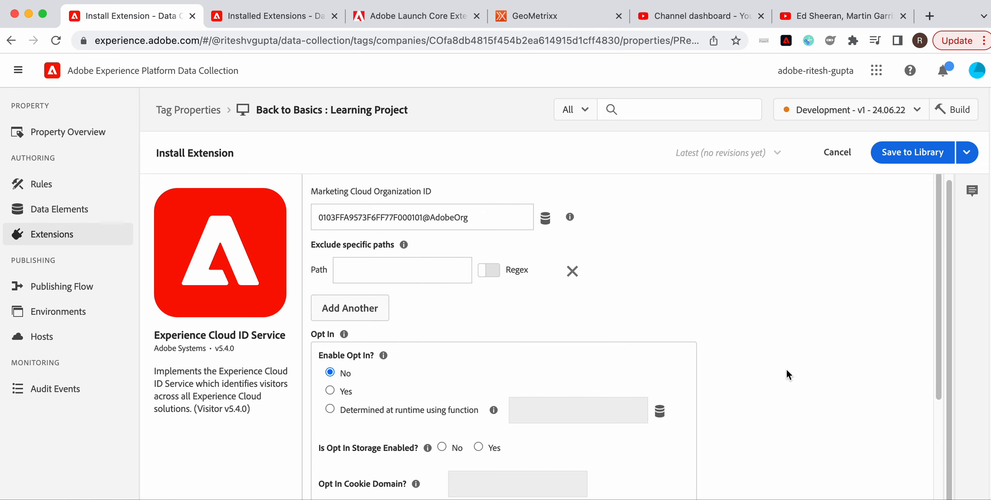
pyautogui.click(910, 152)
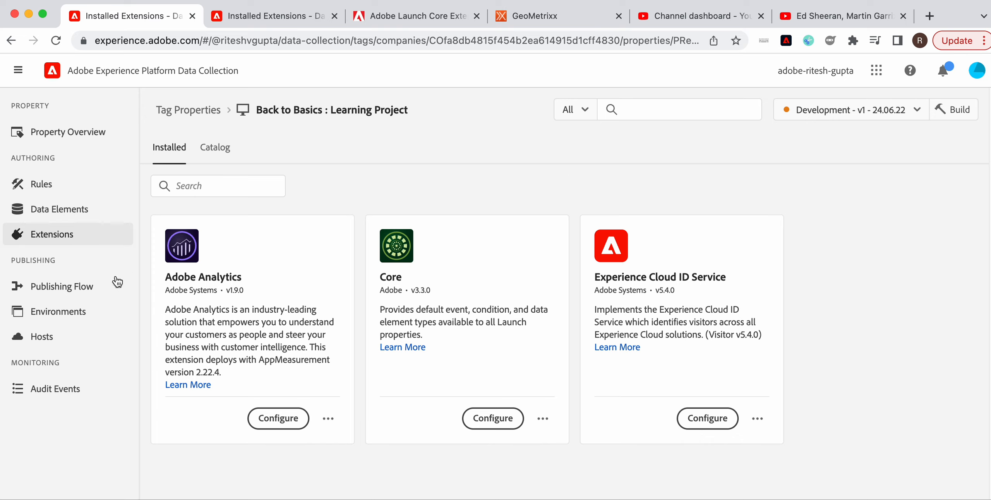
# Build the Development - v1 - 24.06.22 library from the publishing flow.
pyautogui.click(95, 289)
pyautogui.click(306, 232)
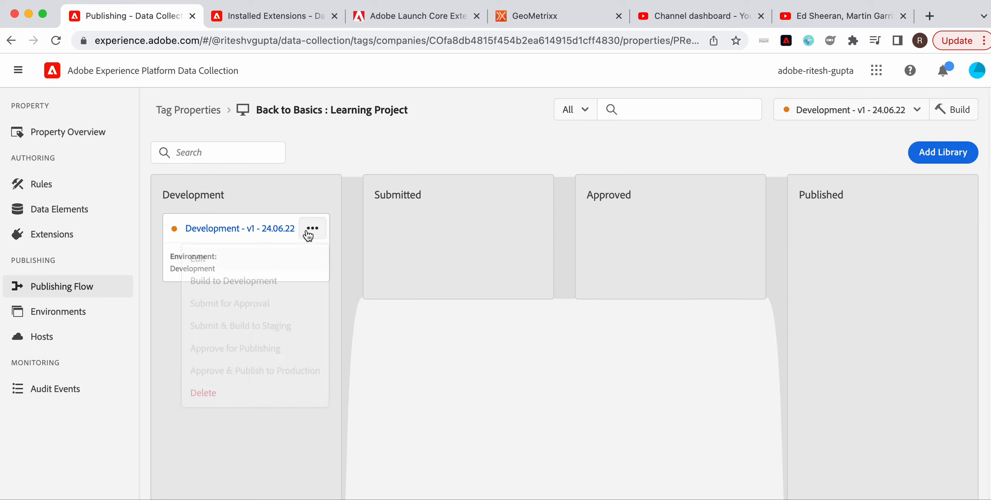
pyautogui.click(789, 155)
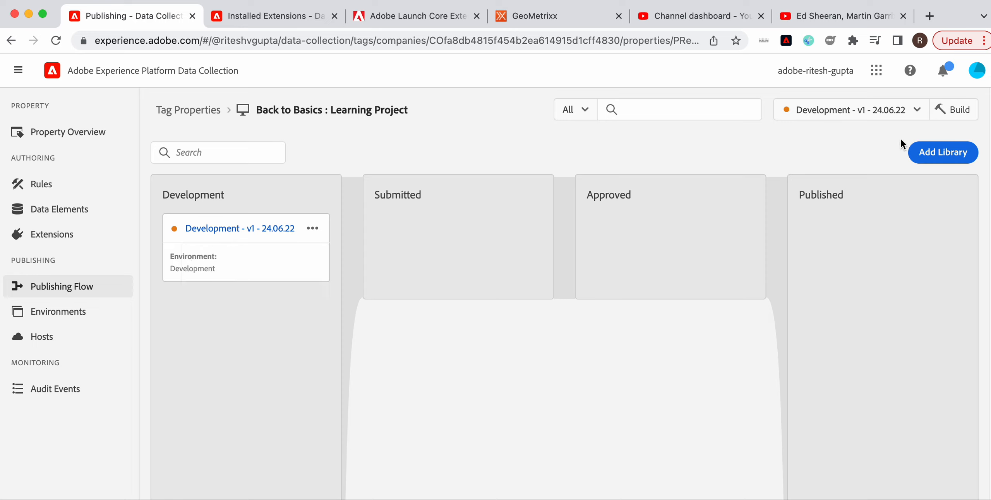
pyautogui.click(965, 118)
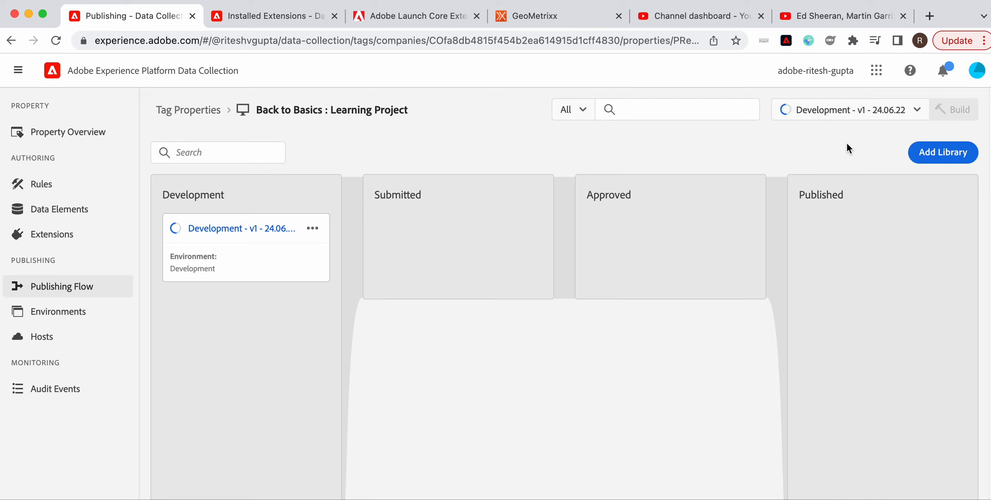
# Switch to the GeoMetrixx site and reload the page to check the page-load console message.
pyautogui.click(546, 17)
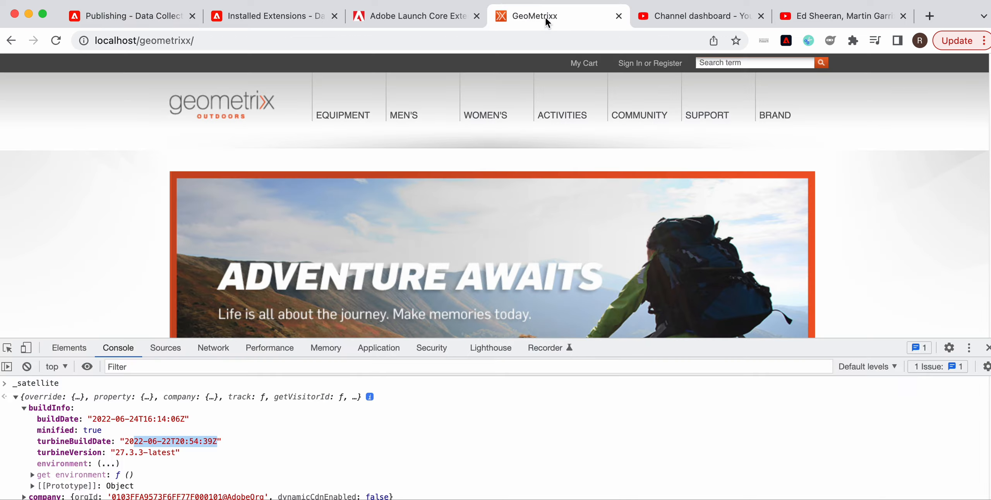
pyautogui.click(382, 45)
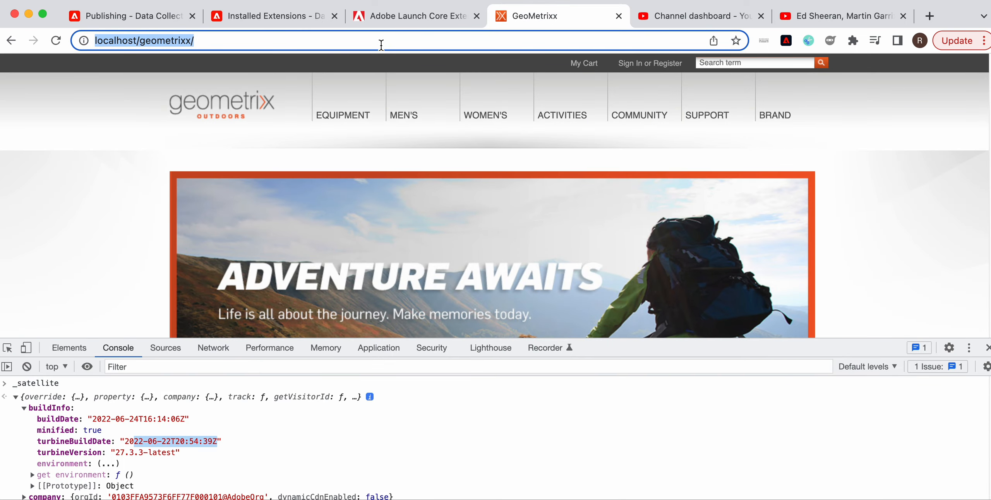
pyautogui.press('Return')
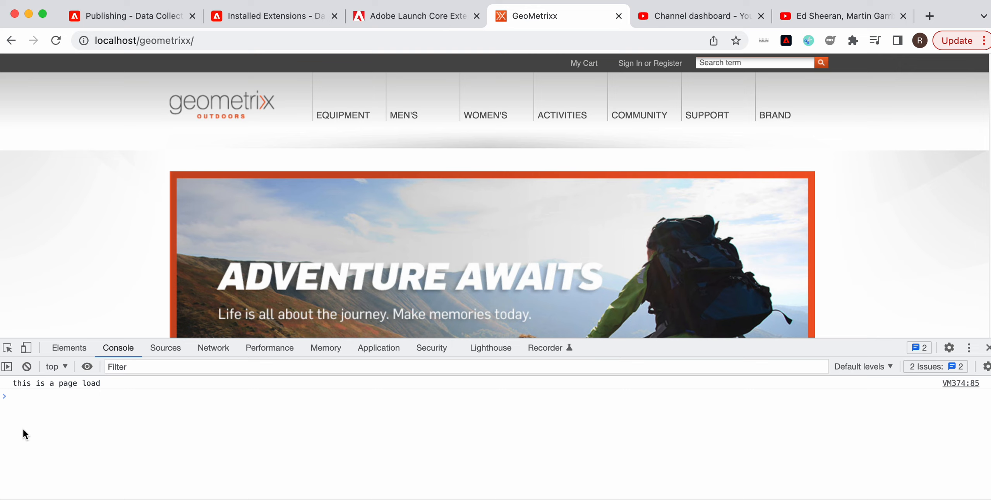
pyautogui.click(13, 383)
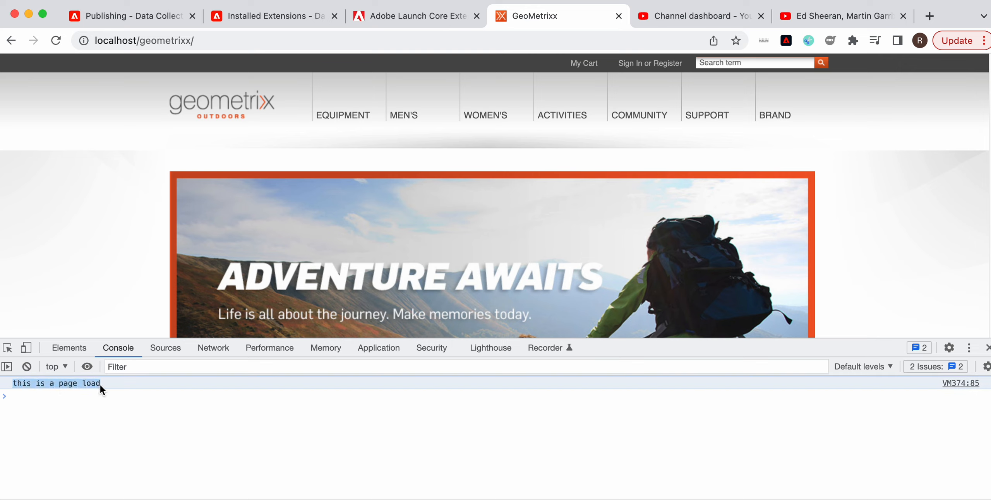
# Empty the browser cache and hard reload the GeoMetrixx page, returning to the console.
pyautogui.click(216, 351)
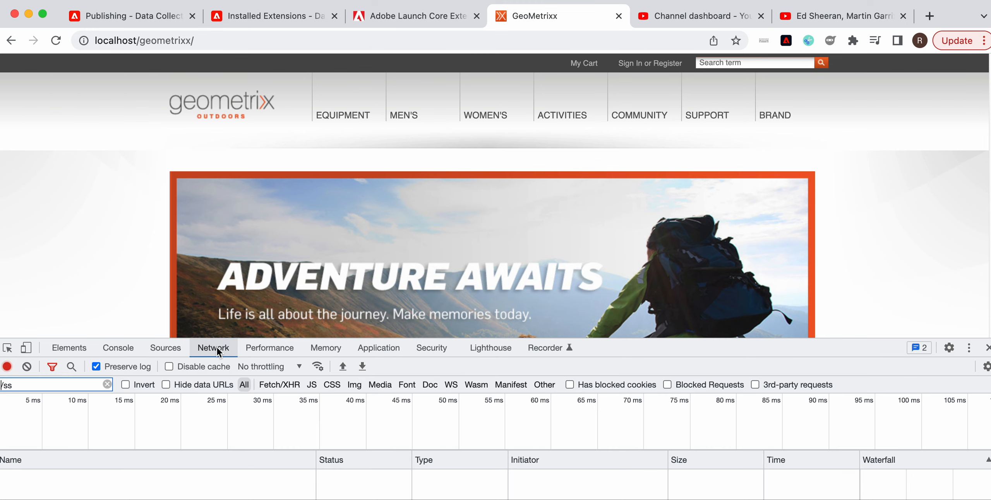
pyautogui.rightClick(56, 44)
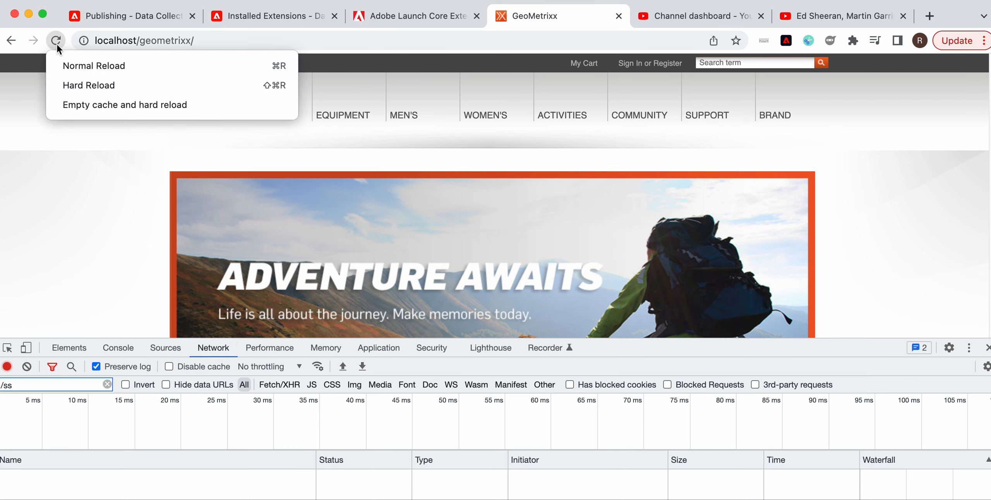
pyautogui.click(90, 109)
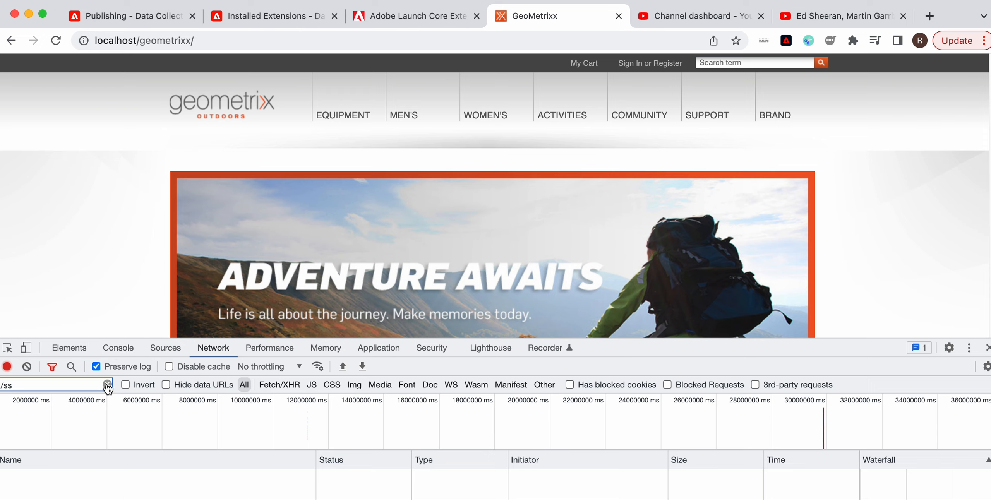
pyautogui.click(112, 347)
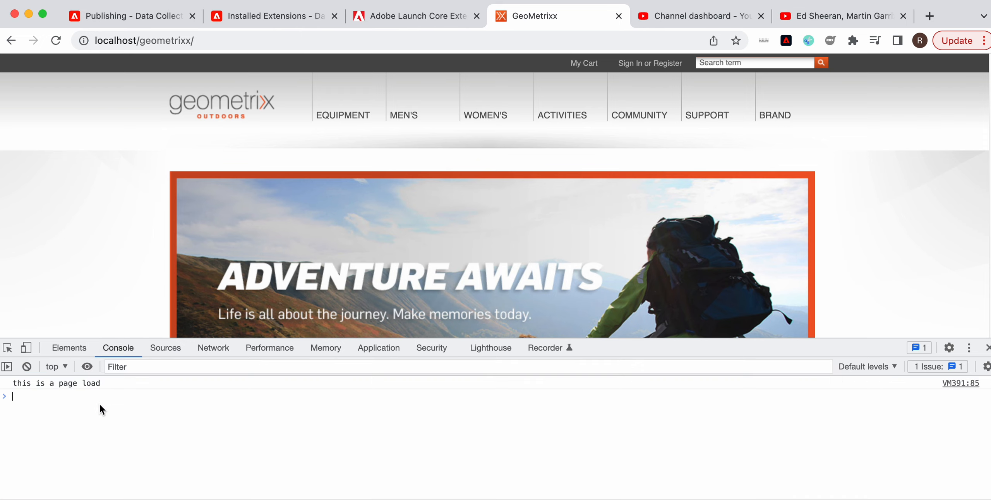
# In the console, inspect the _satellite object and run _satellite.setDebug(true); to enable tag debugging.
pyautogui.write('_satellite')
pyautogui.press('Return')
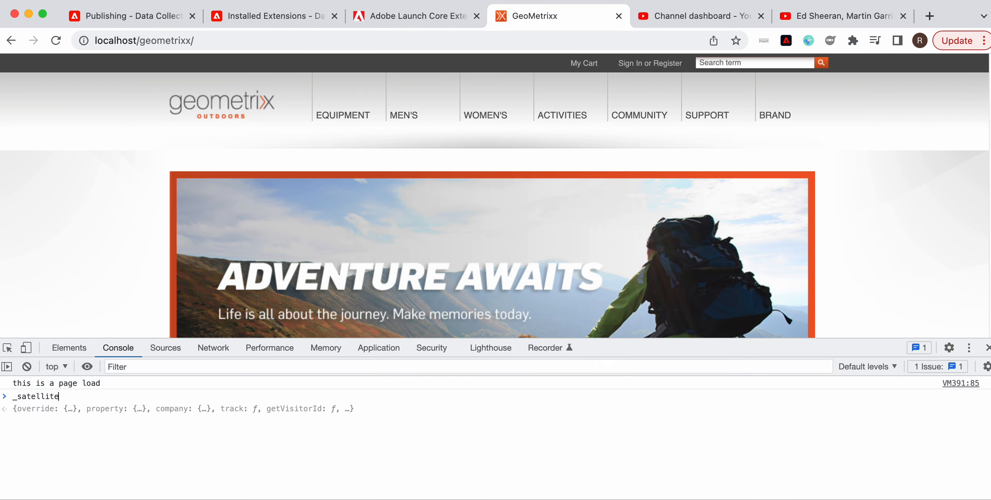
pyautogui.write('_ste')
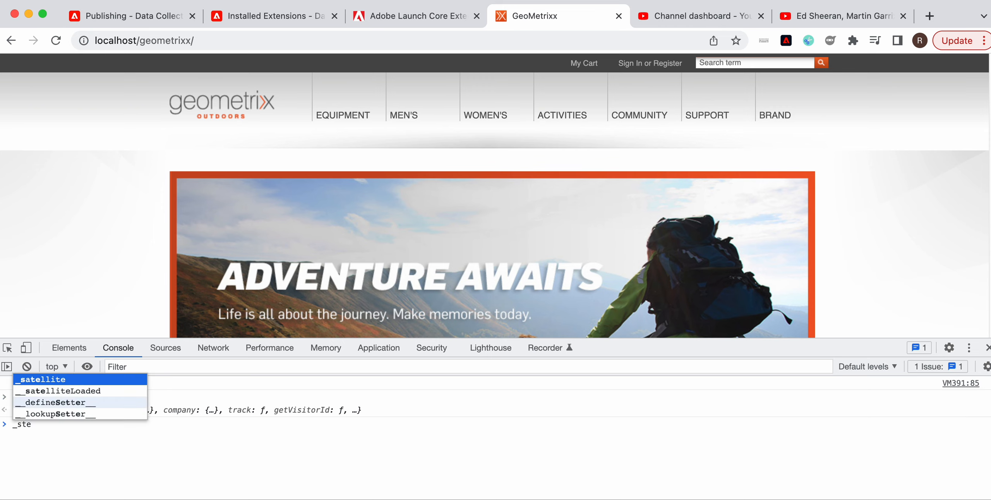
pyautogui.press('Tab')
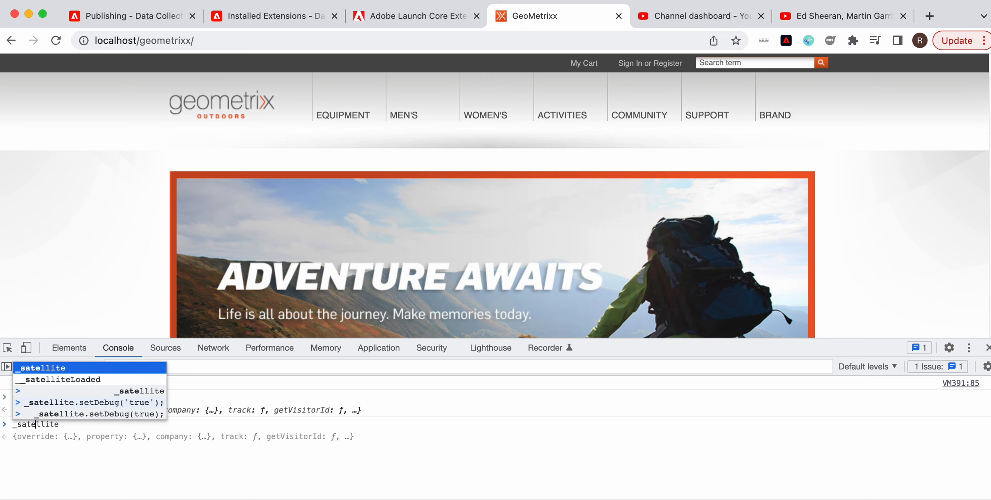
pyautogui.write('.set')
pyautogui.press('Down')
pyautogui.press('Down')
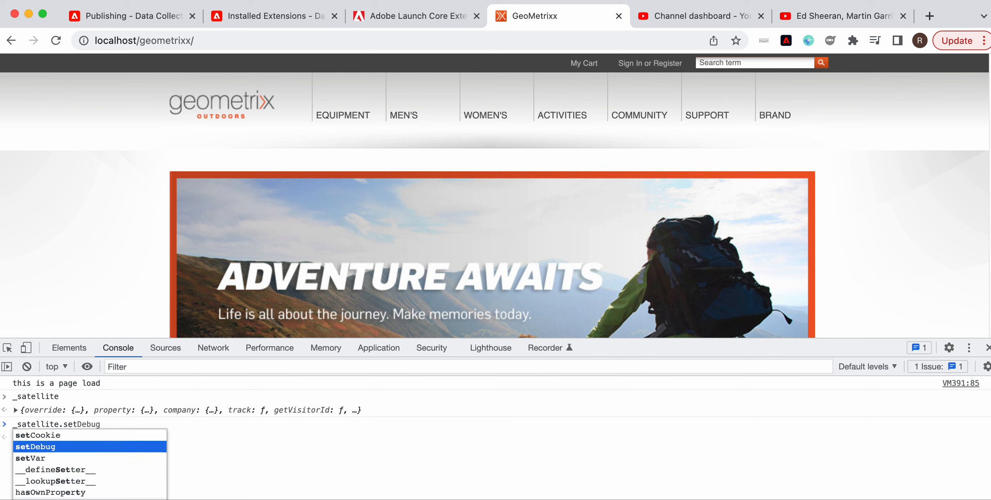
pyautogui.press('Up')
pyautogui.press('Tab')
pyautogui.write('("tr')
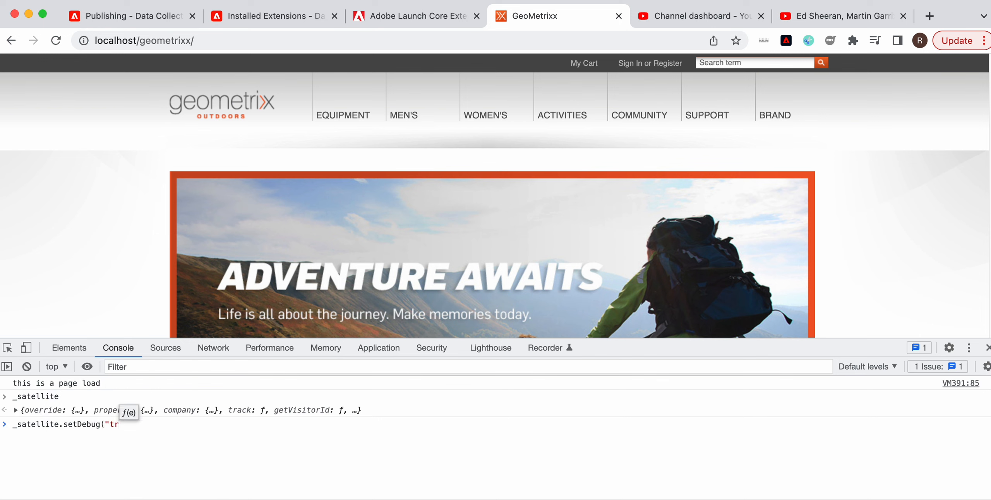
pyautogui.press('BackSpace')
pyautogui.press('BackSpace')
pyautogui.press('BackSpace')
pyautogui.write('tr')
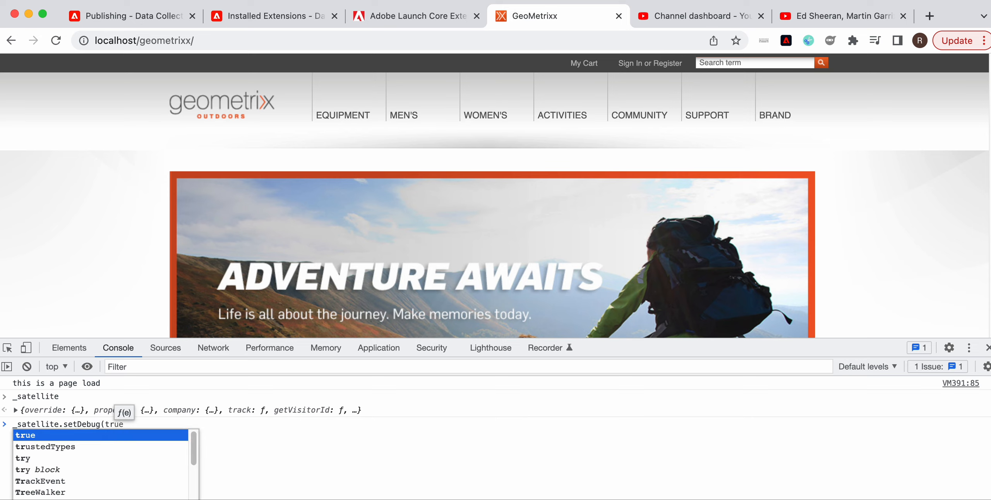
pyautogui.press('Tab')
pyautogui.write(');')
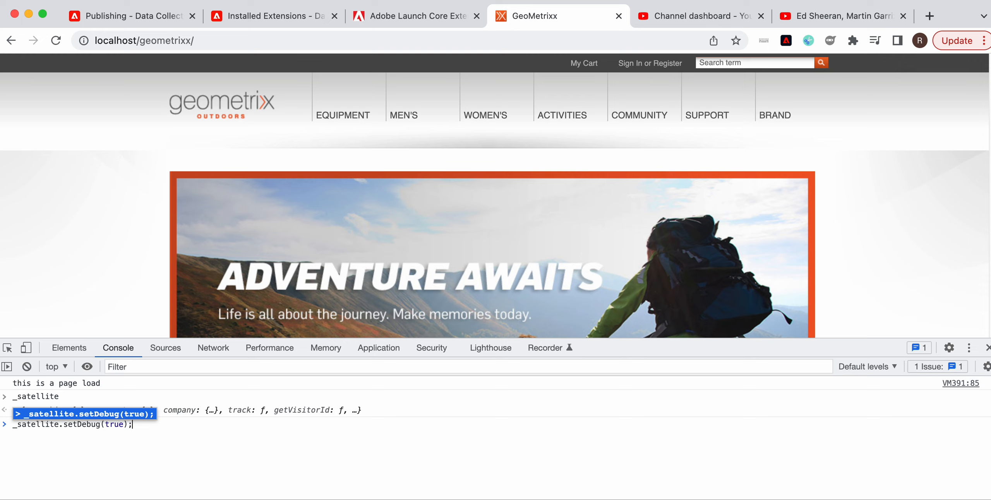
pyautogui.press('Return')
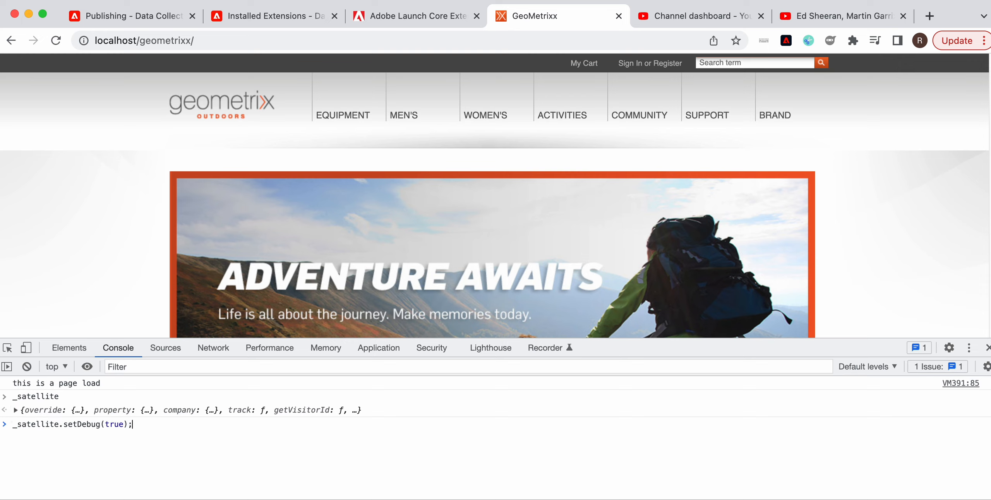
pyautogui.press('Return')
# Reload the page and review the Experience Cloud ID Service and Adobe Analytics debug messages in the console.
pyautogui.click(56, 45)
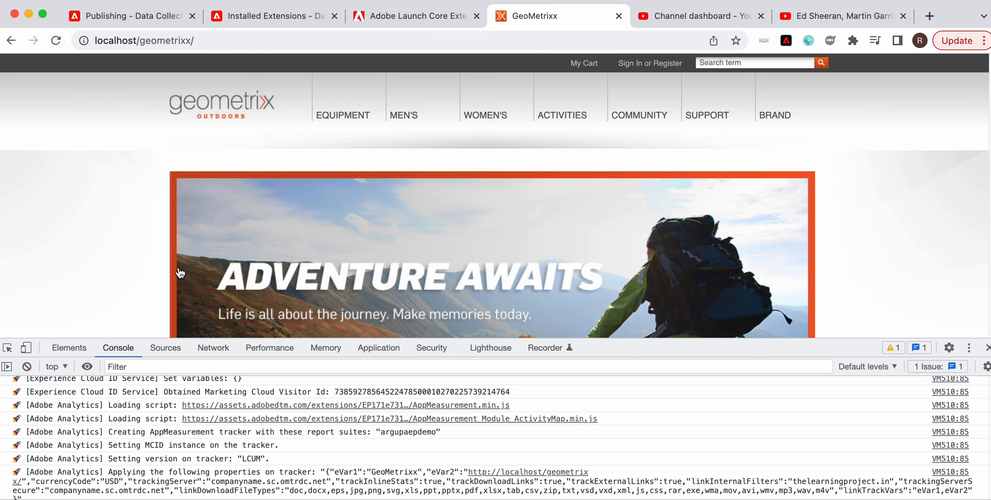
pyautogui.scroll(1, 508, 464)
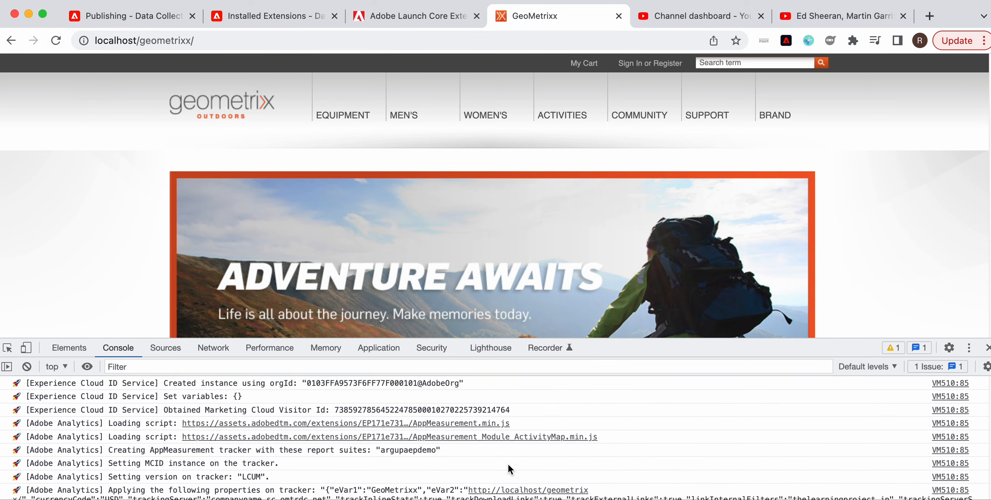
pyautogui.scroll(-1, 403, 431)
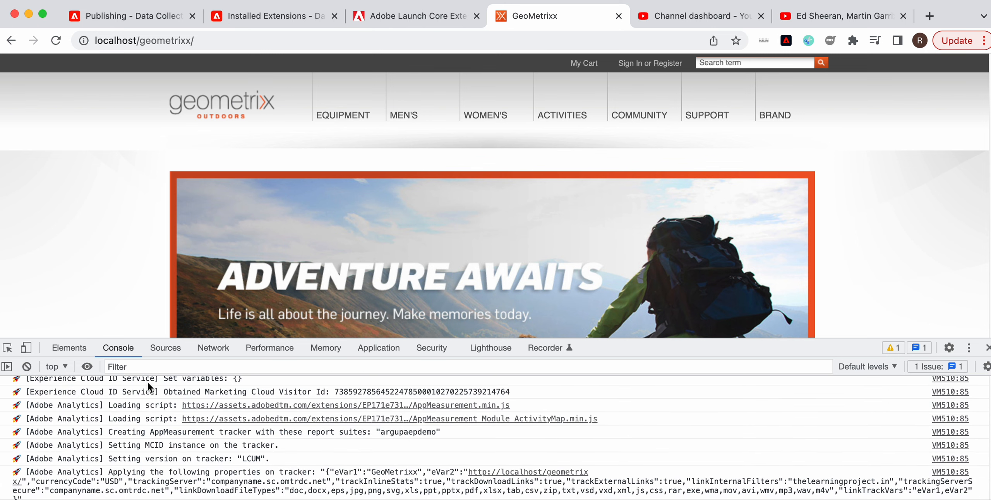
pyautogui.scroll(1, 202, 393)
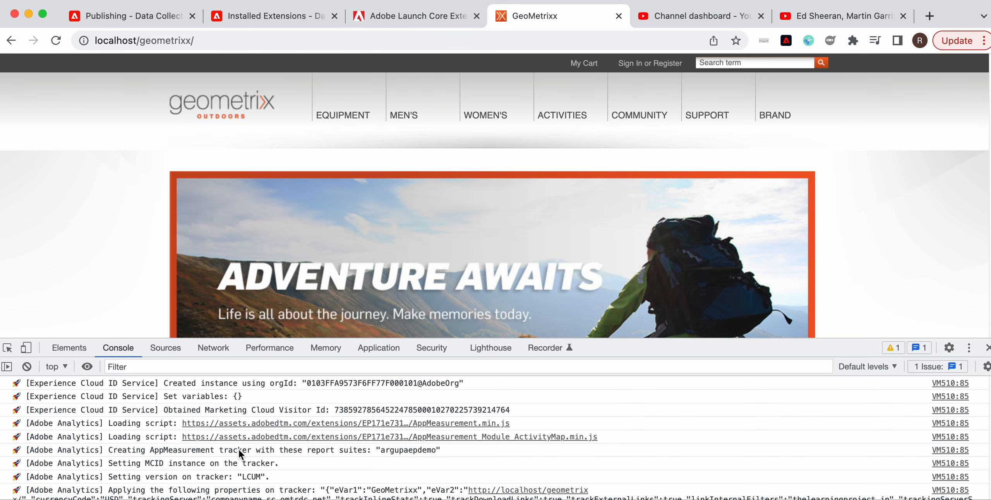
pyautogui.scroll(-1, 239, 450)
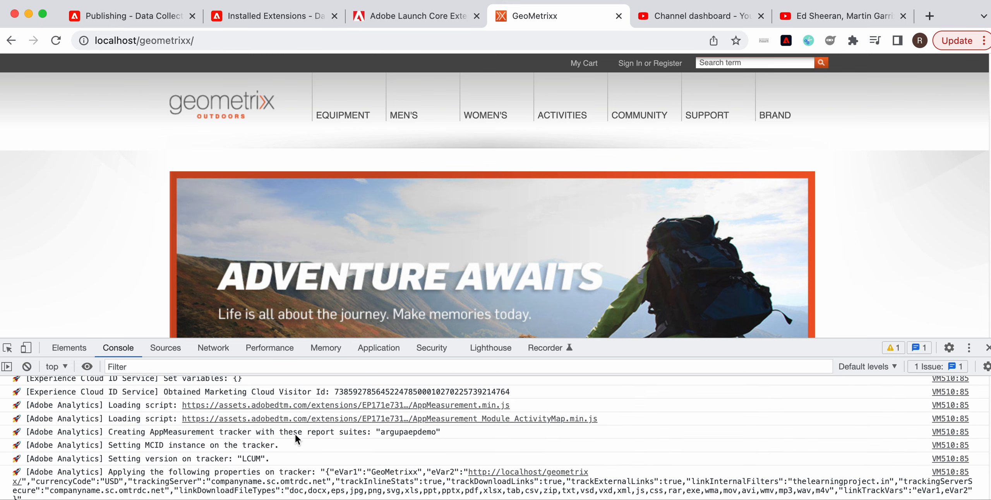
pyautogui.click(384, 432)
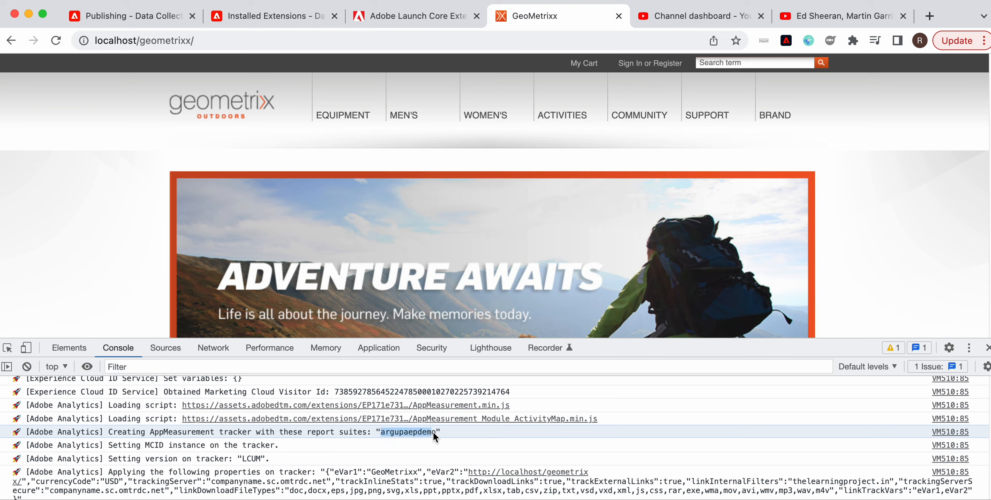